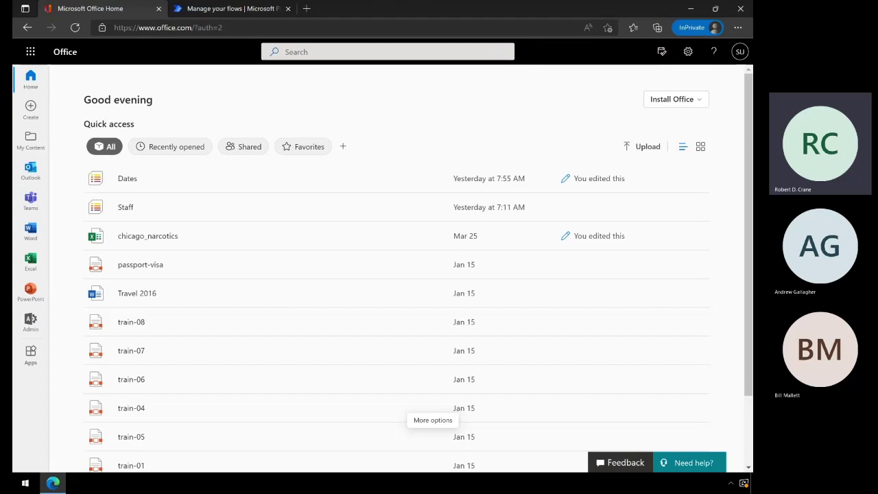
Switch to Power Automate and open the Dilbert cloud flow for editing
left_click(215, 8)
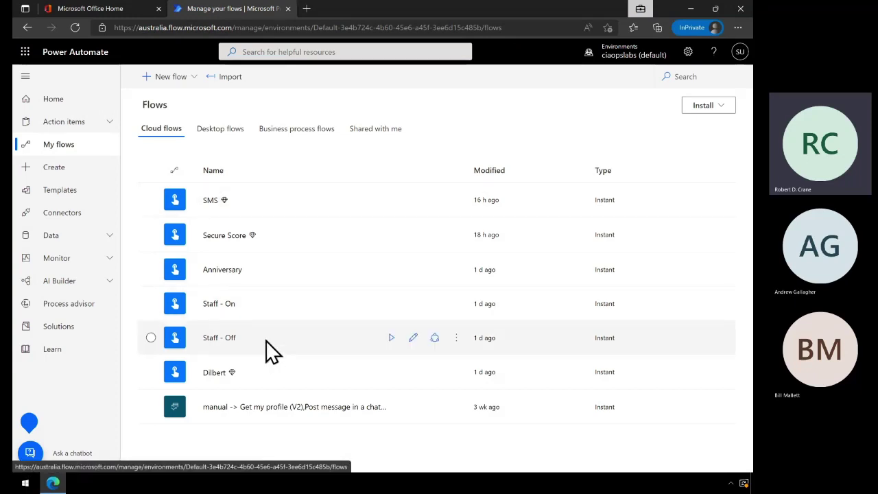
left_click(212, 378)
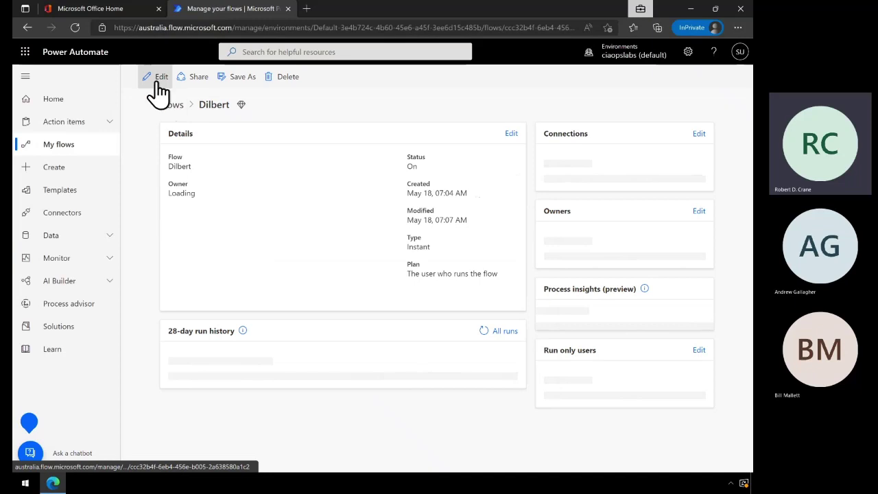
left_click(157, 84)
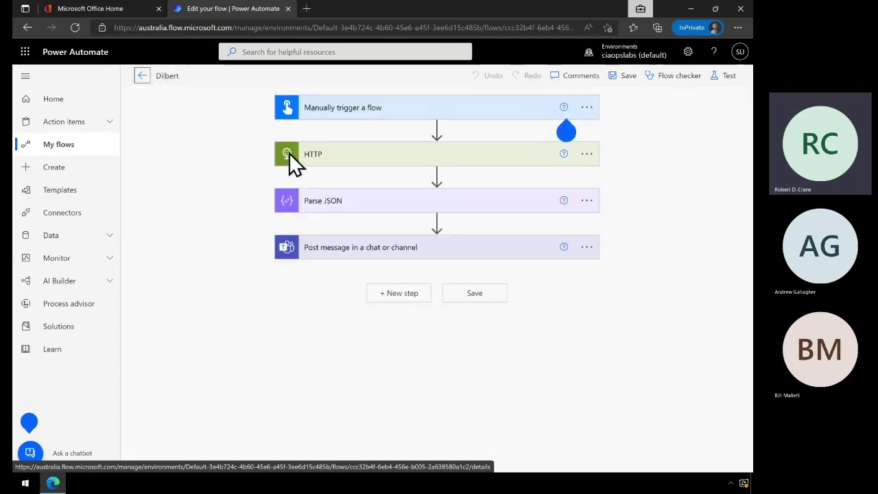
left_click(338, 159)
left_click_drag(451, 200, 304, 212)
key("ctrl+c")
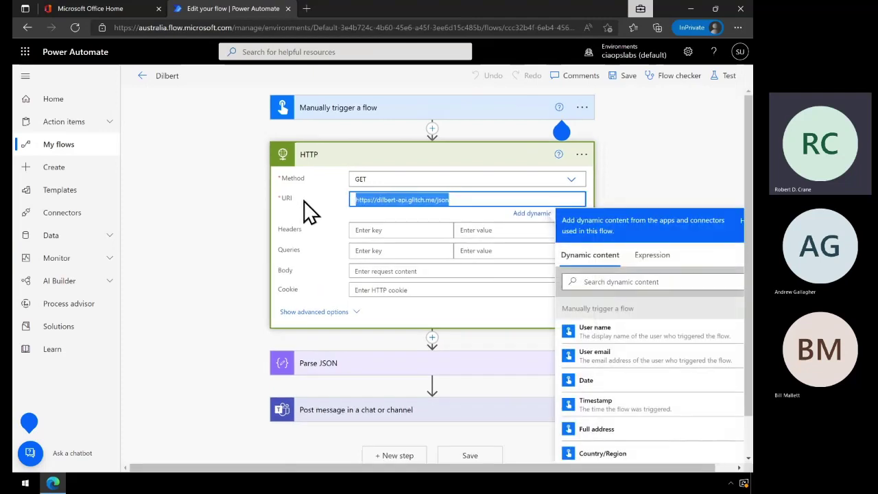
left_click(310, 9)
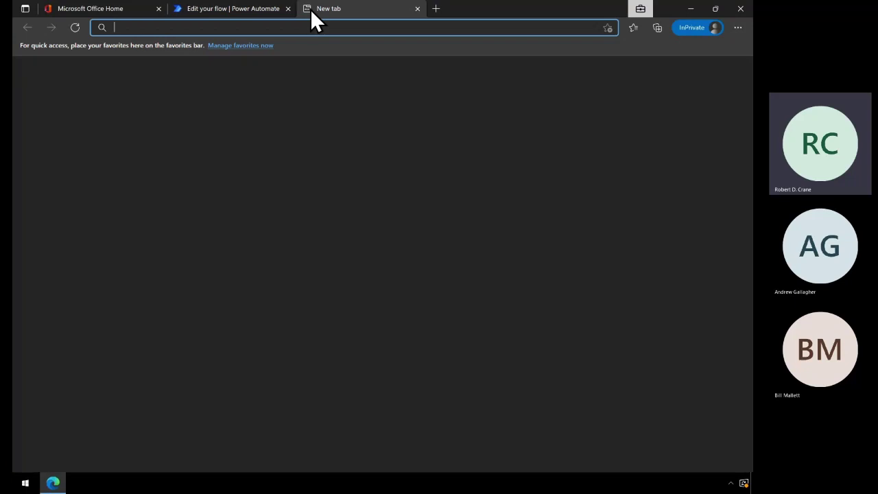
key("ctrl+v")
key("Return")
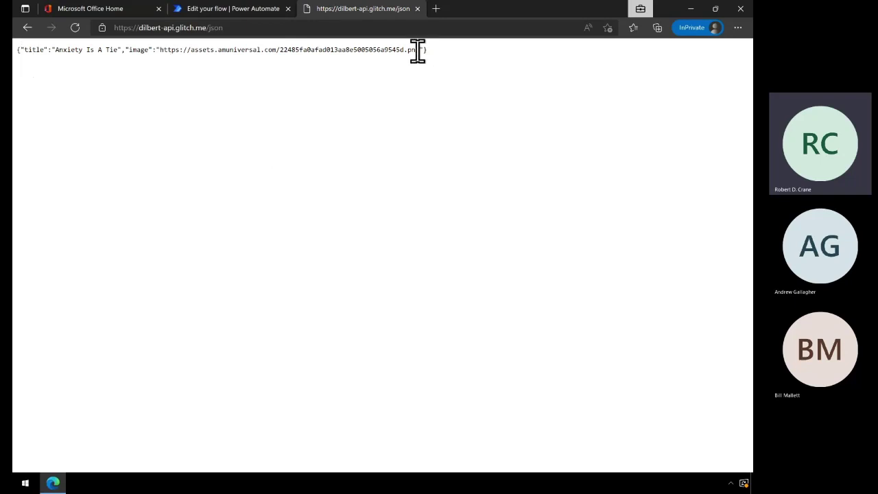
View the image at the address given in the JSON response in a separate browser tab, and close both extra tabs
left_click_drag(419, 49, 160, 50)
key("ctrl+c")
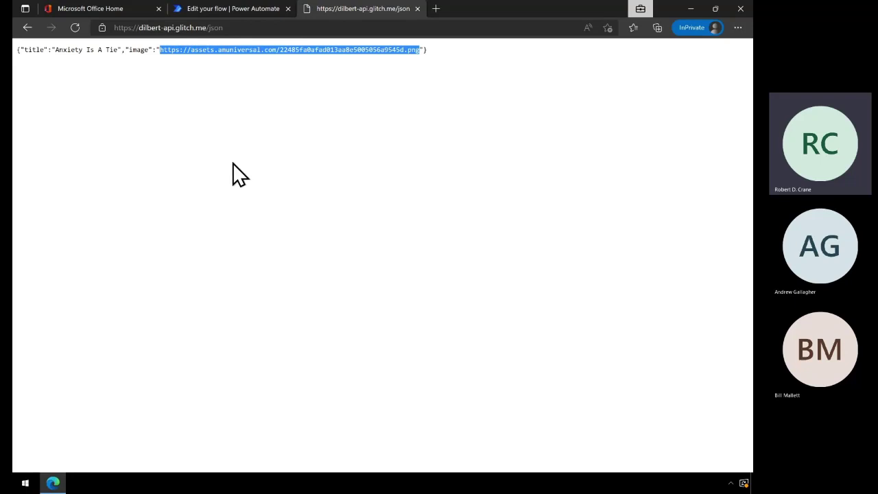
left_click(436, 9)
key("ctrl+v")
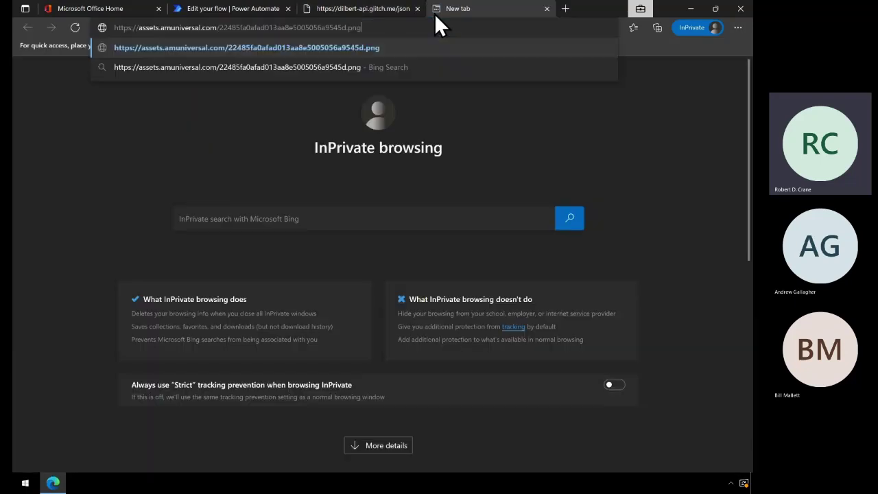
key("Return")
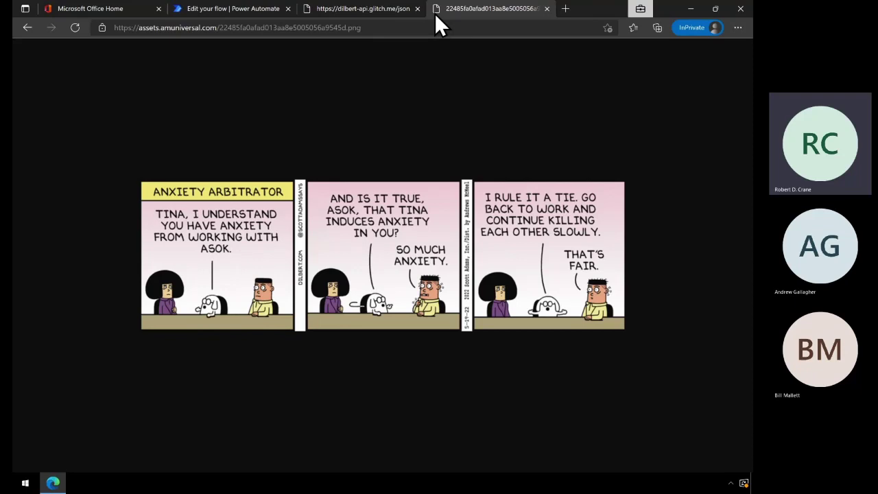
left_click(546, 8)
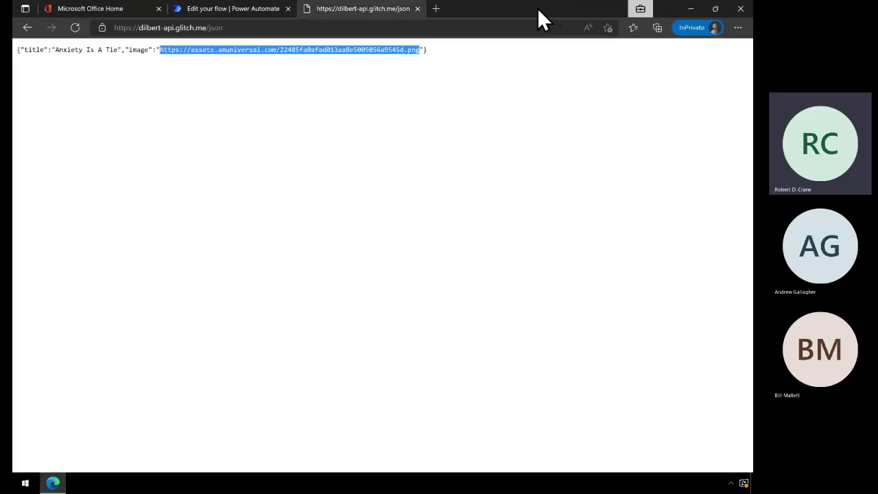
left_click(420, 8)
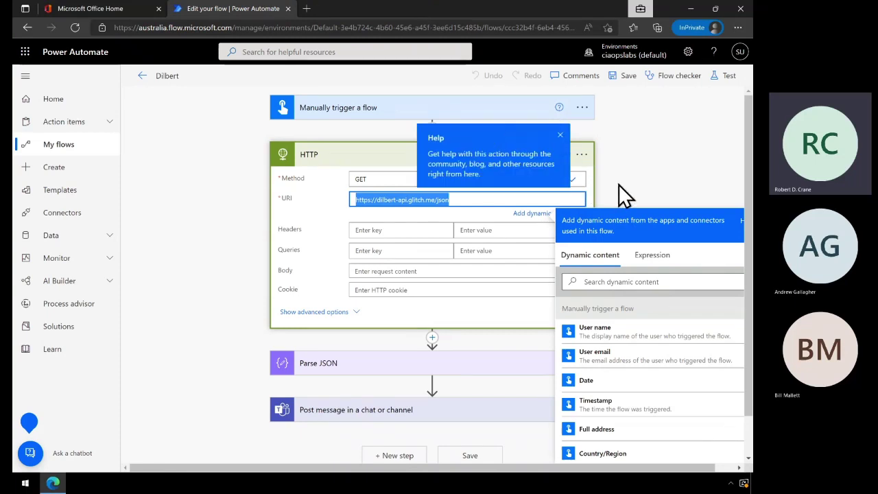
Dismiss the help callout and view the available methods of the HTTP action, keeping GET
left_click(559, 136)
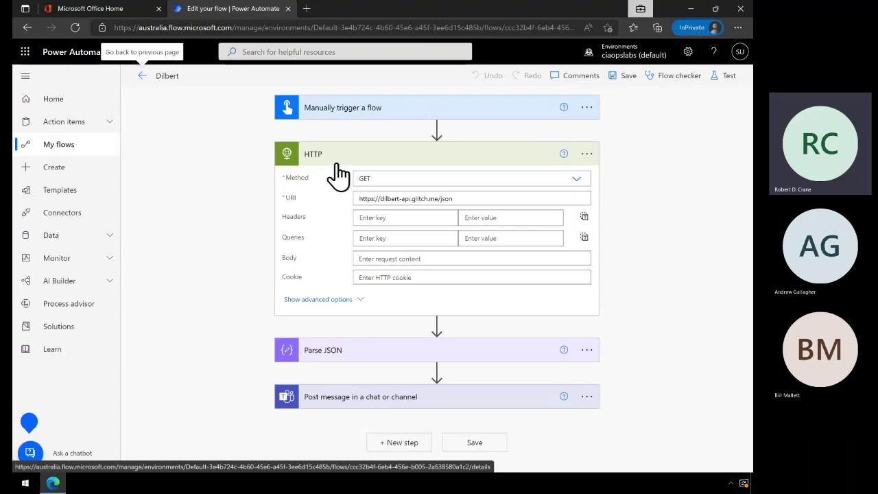
left_click(577, 183)
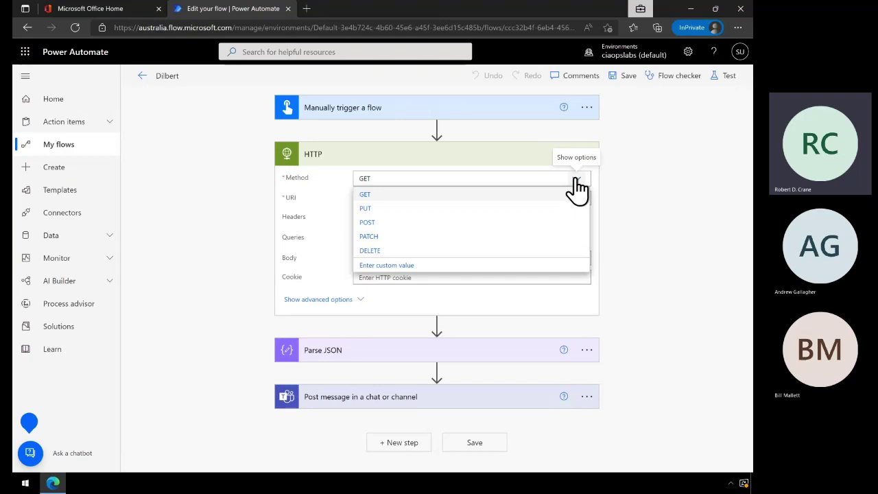
left_click(576, 184)
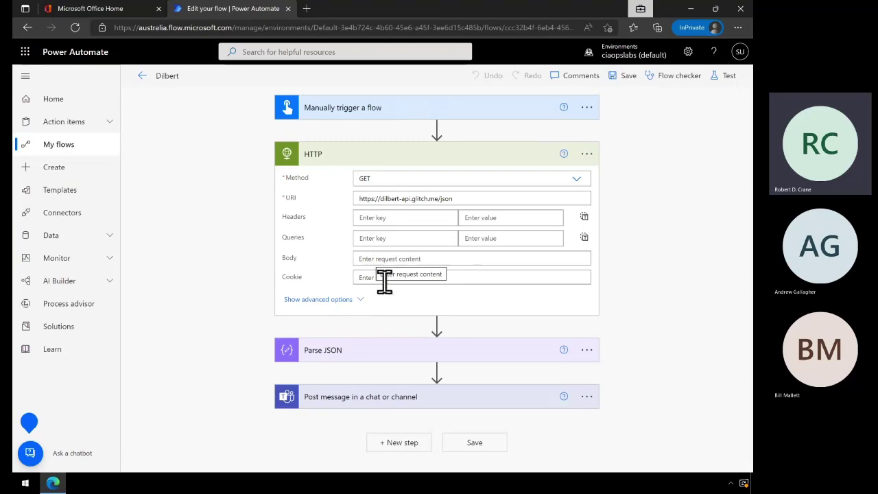
Expand the Parse JSON action and examine its content and schema
left_click(389, 357)
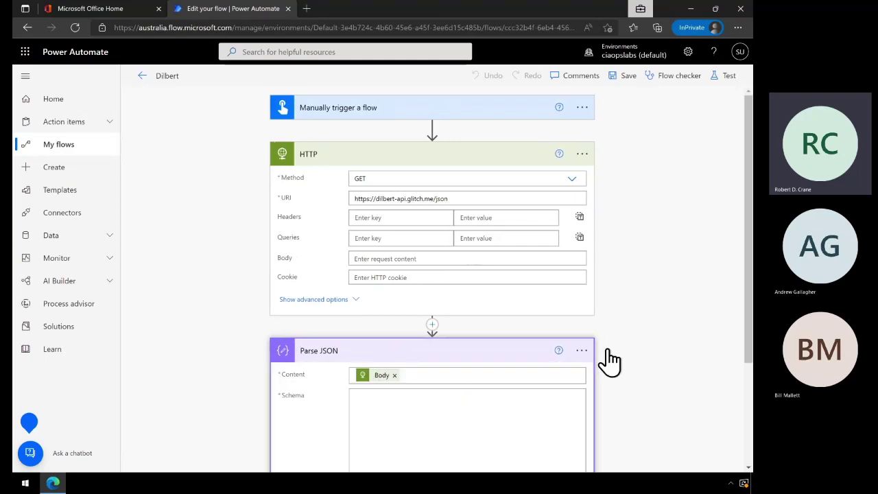
scroll(633, 355, "down", 2)
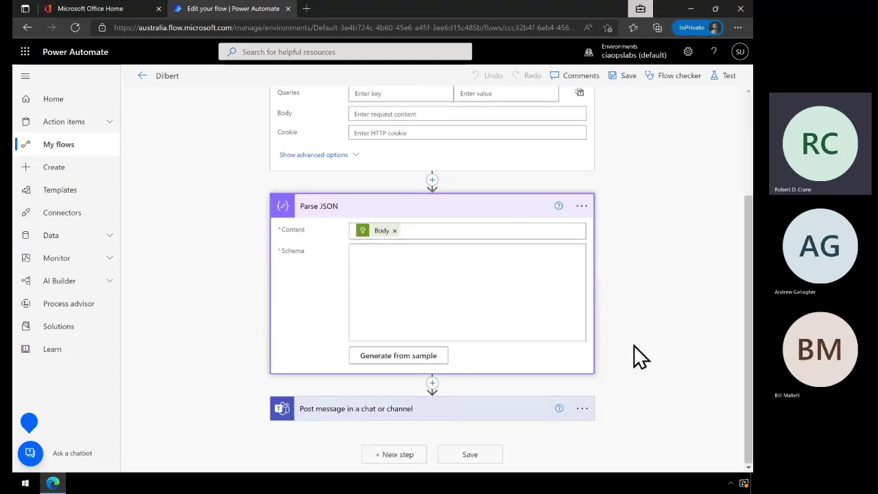
key("ctrl+v")
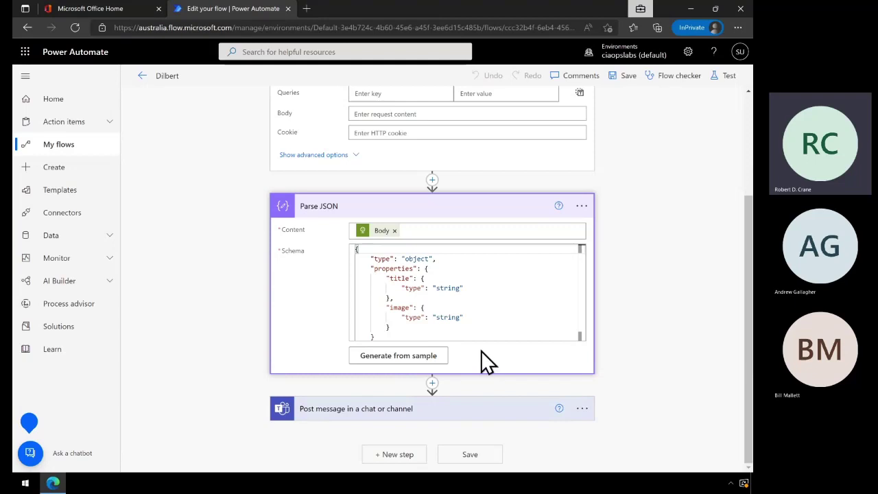
Expand the Post message in a chat or channel action and review its settings and the preceding actions
left_click(453, 415)
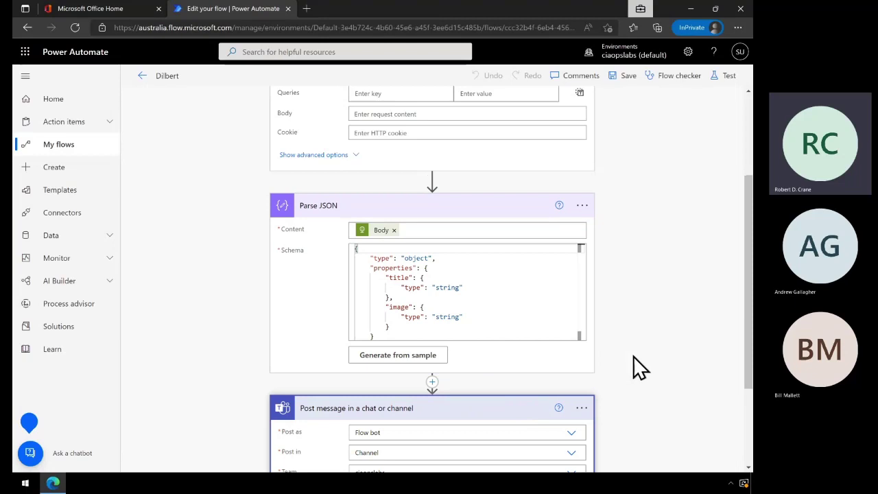
scroll(635, 356, "down", 3)
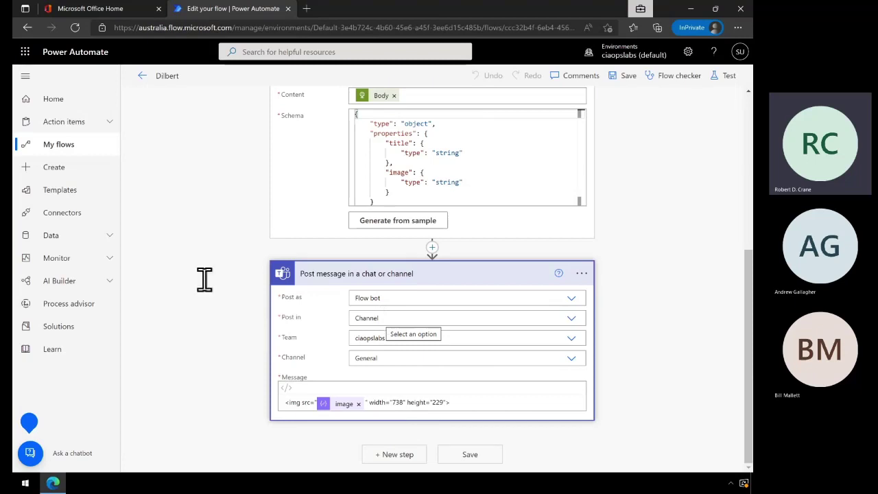
scroll(218, 286, "up", 3)
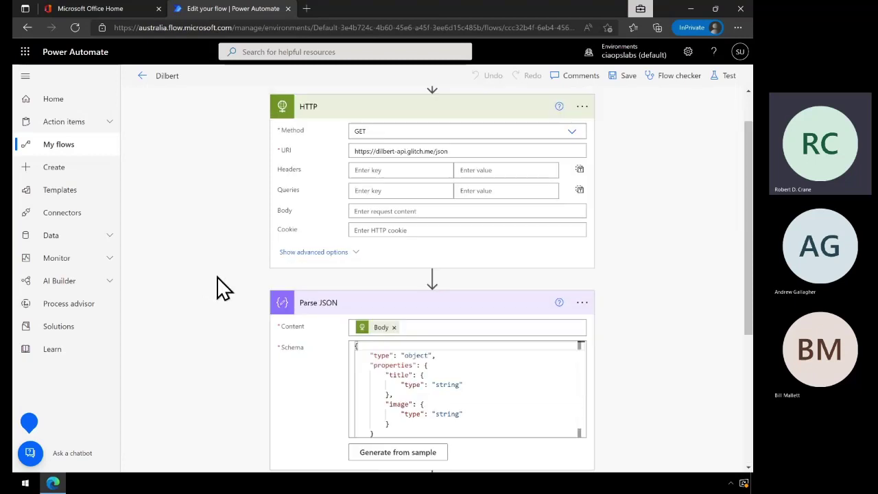
scroll(219, 288, "up", 1)
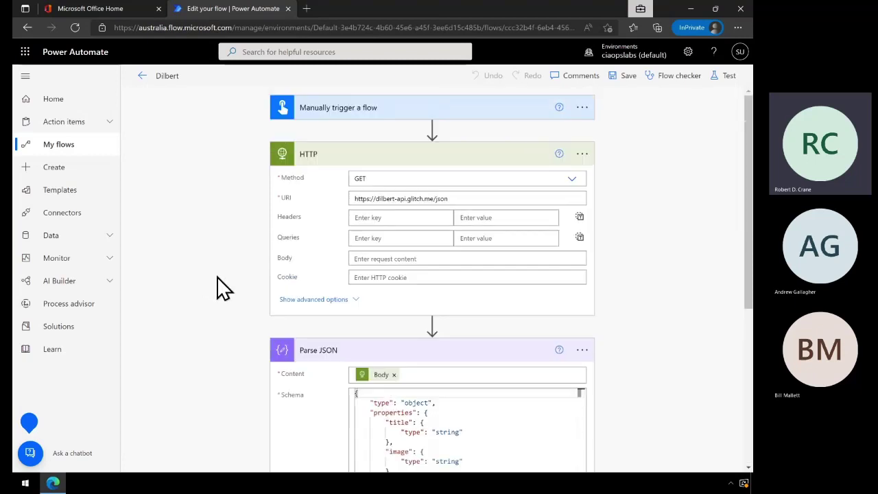
Run a manual test of the Dilbert flow and open the run's details
left_click(717, 77)
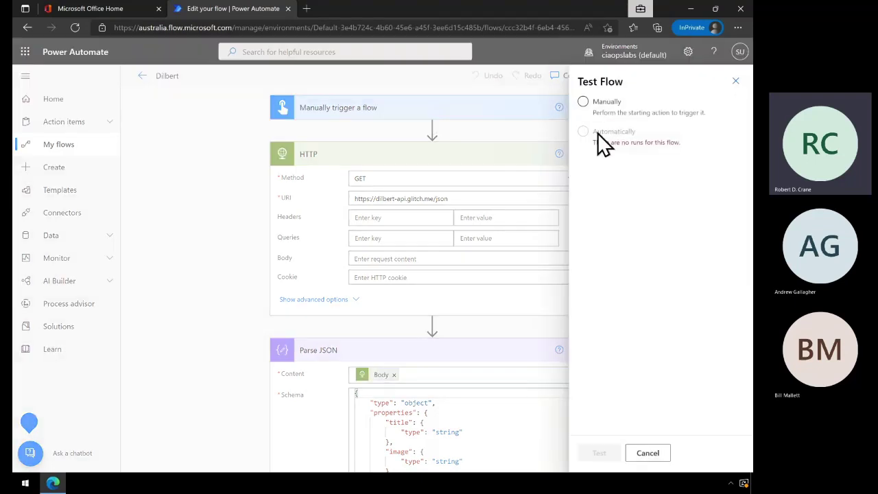
left_click(583, 103)
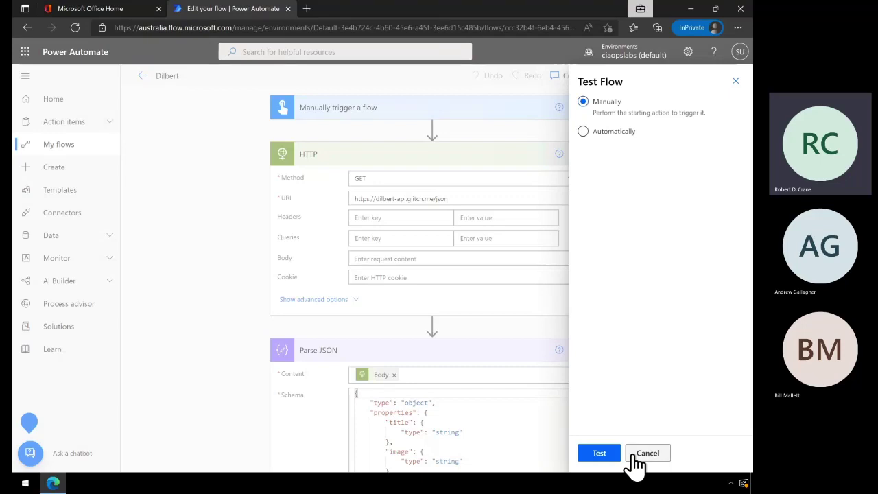
left_click(609, 460)
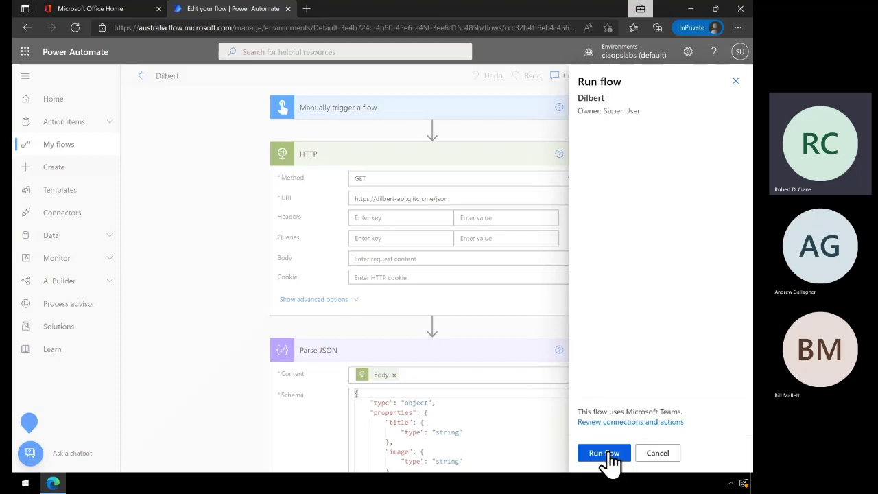
left_click(609, 454)
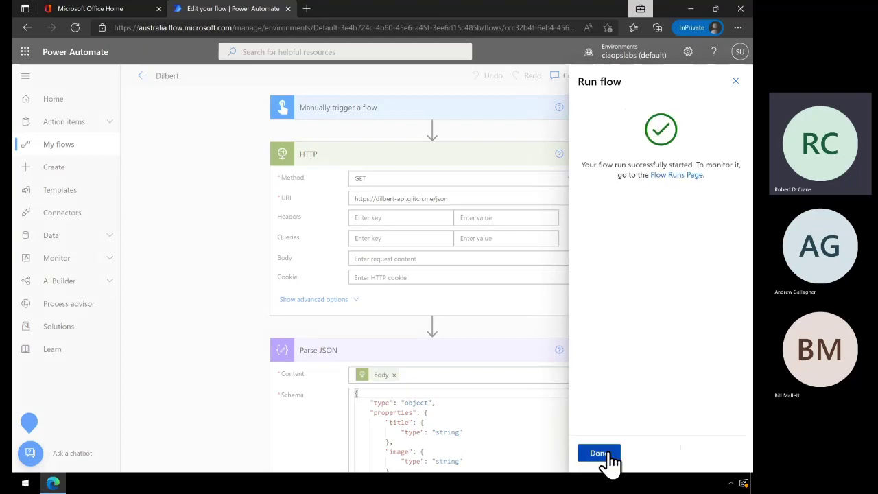
left_click(607, 454)
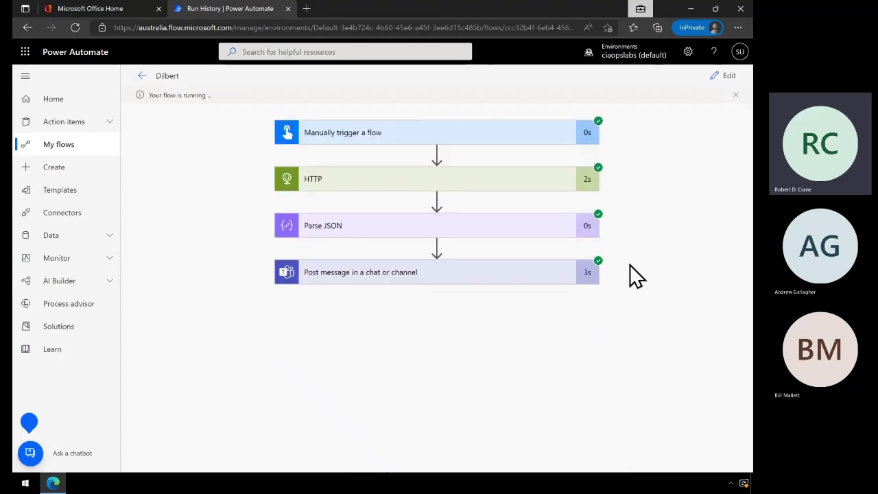
Examine the HTTP action's raw inputs, raw outputs, headers and body in the flow run
left_click(378, 190)
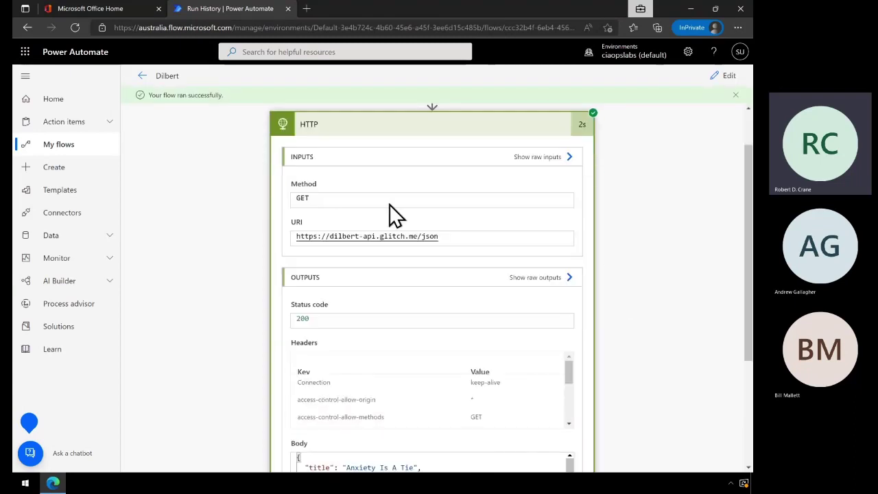
left_click(534, 171)
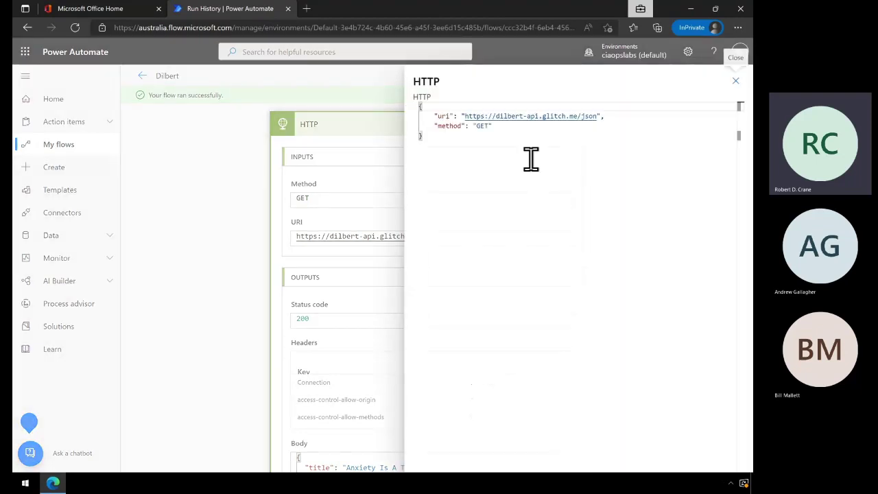
left_click(736, 82)
scroll(389, 389, "down", 2)
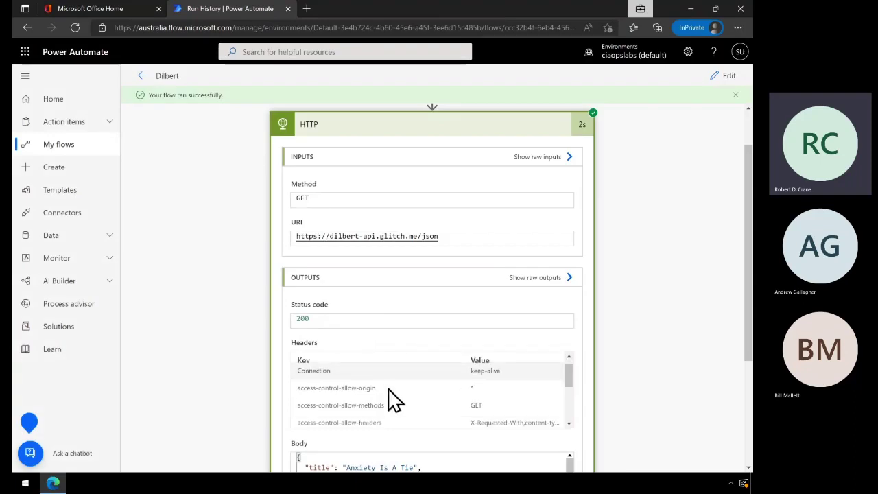
left_click(568, 279)
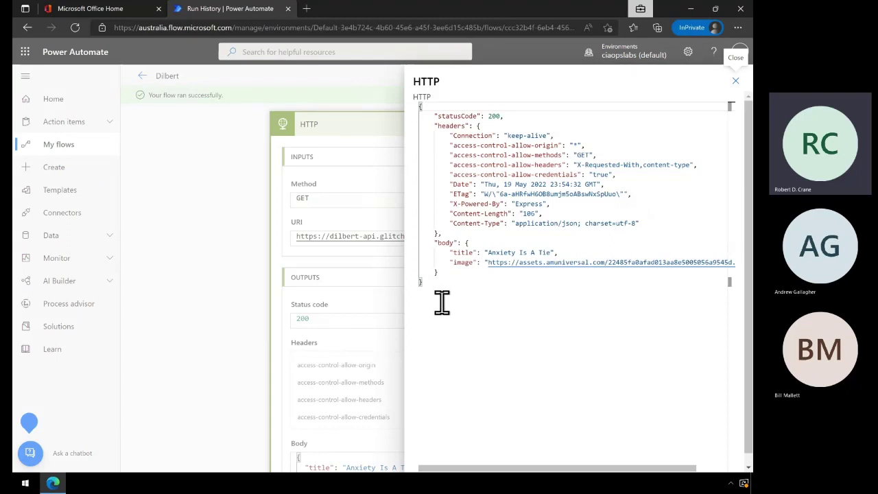
left_click(208, 179)
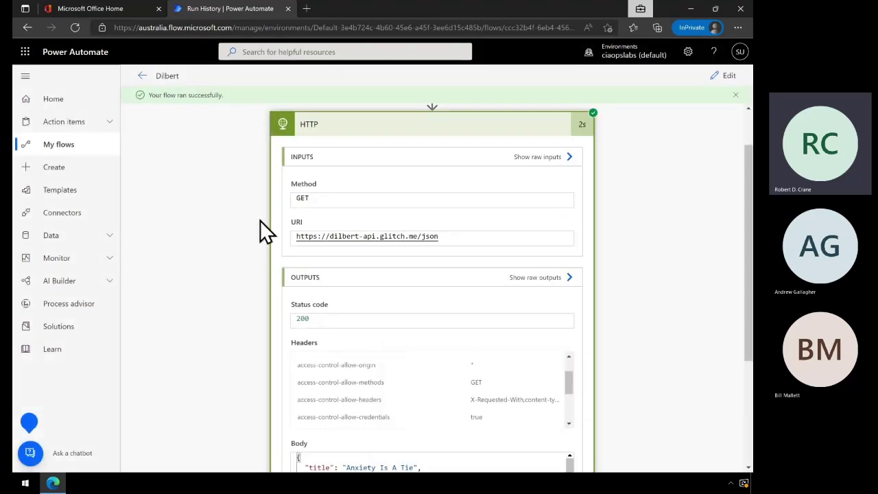
scroll(353, 357, "down", 3)
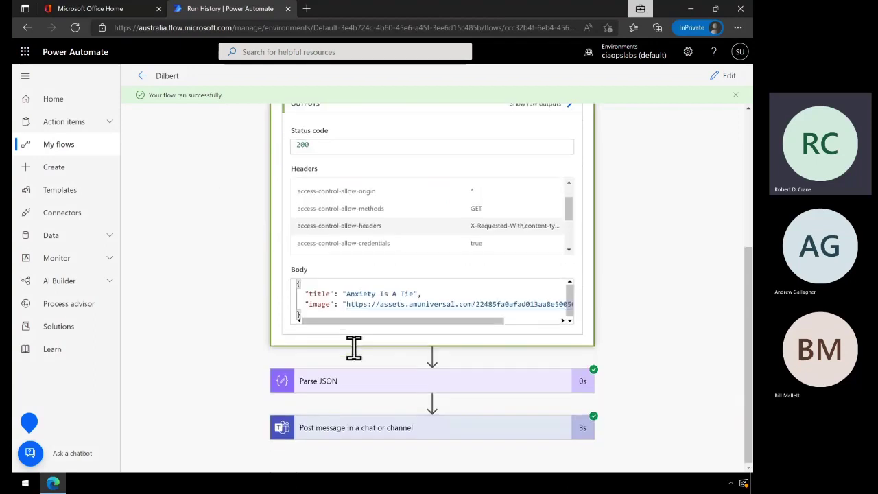
Examine the Parse JSON action's content, schema and output body in the flow run
left_click(353, 384)
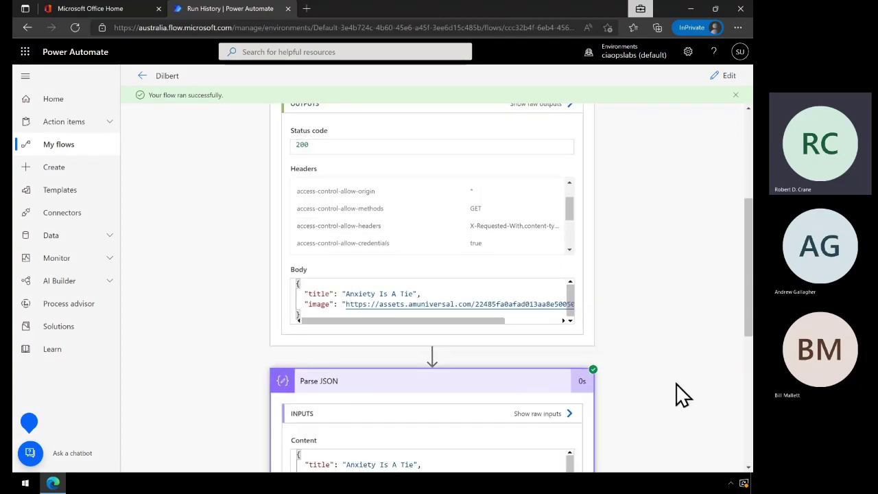
scroll(676, 388, "down", 3)
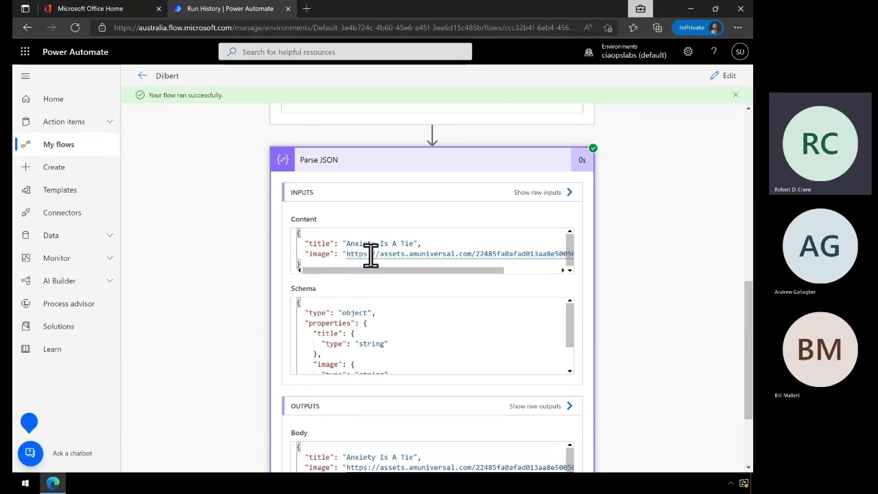
scroll(613, 395, "down", 2)
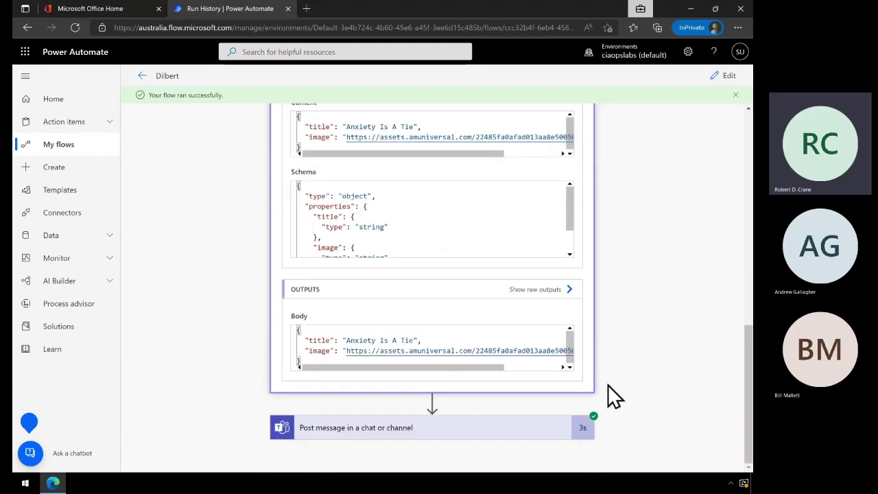
Review the run's Post message action inputs and check the posted comic in the General channel in Microsoft Teams, dismissing the desktop notifications prompt
left_click(443, 432)
scroll(692, 344, "down", 3)
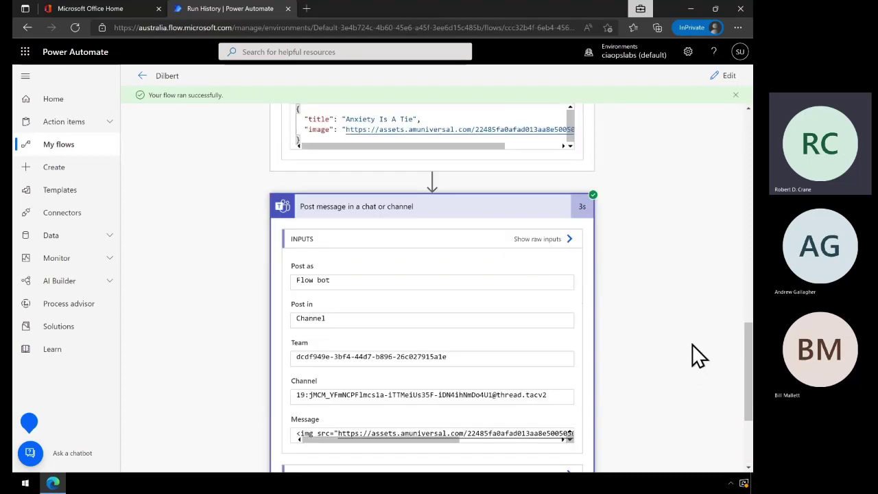
left_click(80, 7)
left_click(32, 196)
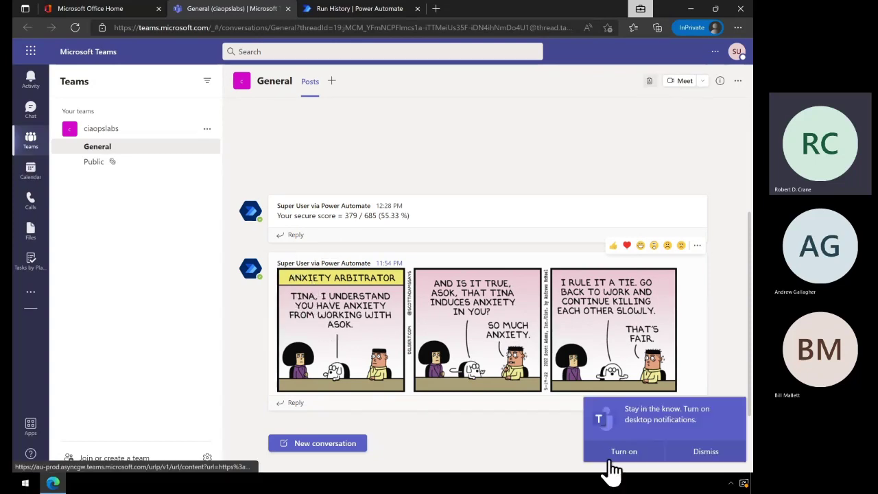
left_click(707, 452)
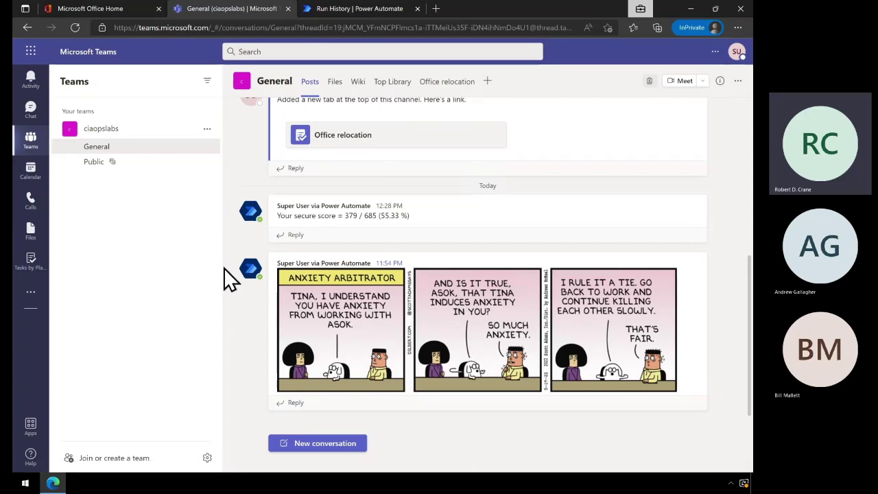
Switch back to Power Automate and open the Secure Score flow for editing from the list of flows
left_click(337, 9)
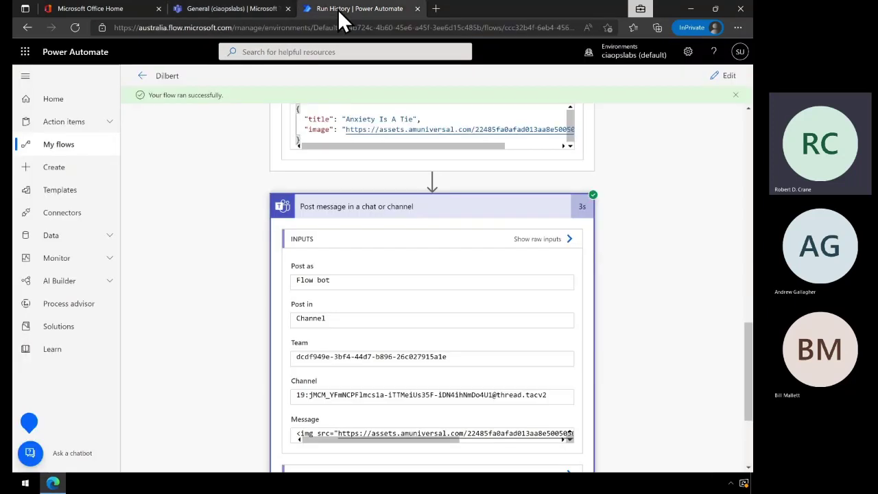
left_click(142, 77)
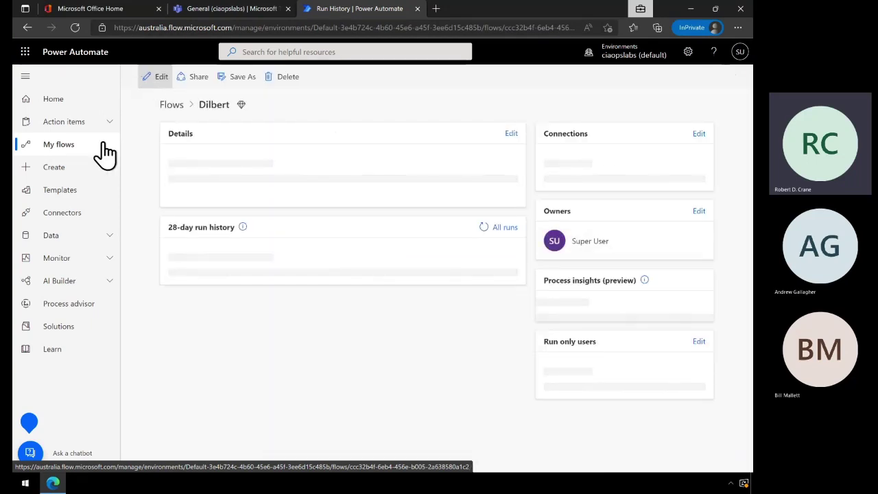
left_click(61, 145)
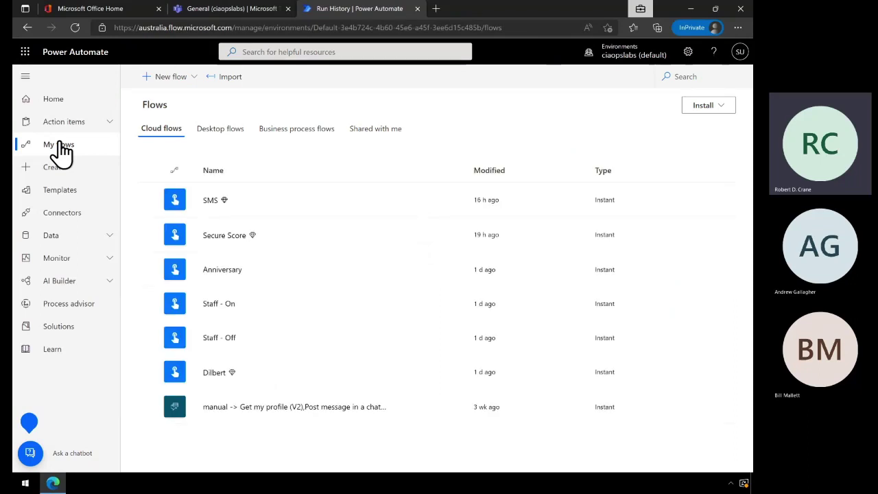
left_click(220, 240)
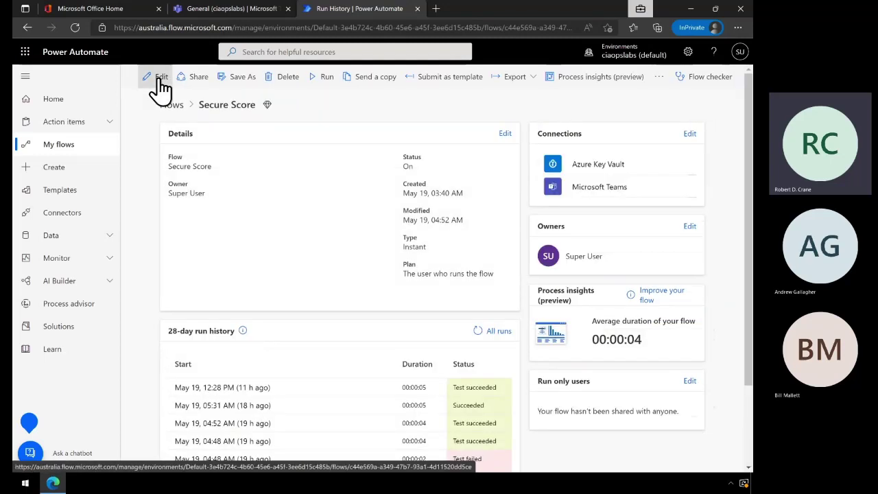
left_click(159, 79)
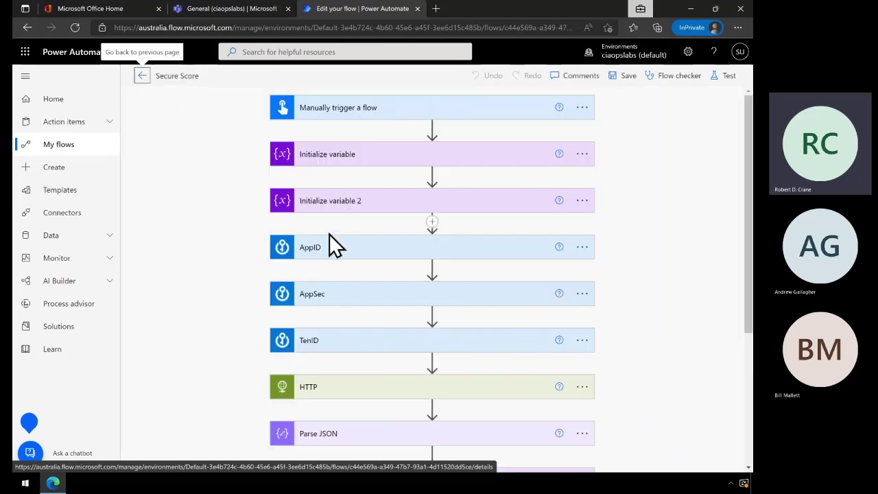
Expand the Secure Score flow's HTTP action with its advanced options and review the request and authentication settings
scroll(264, 300, "down", 2)
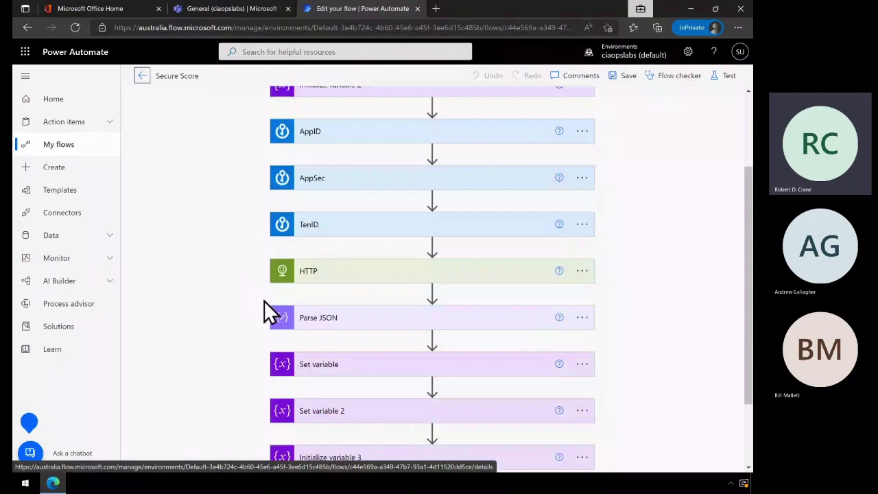
left_click(326, 280)
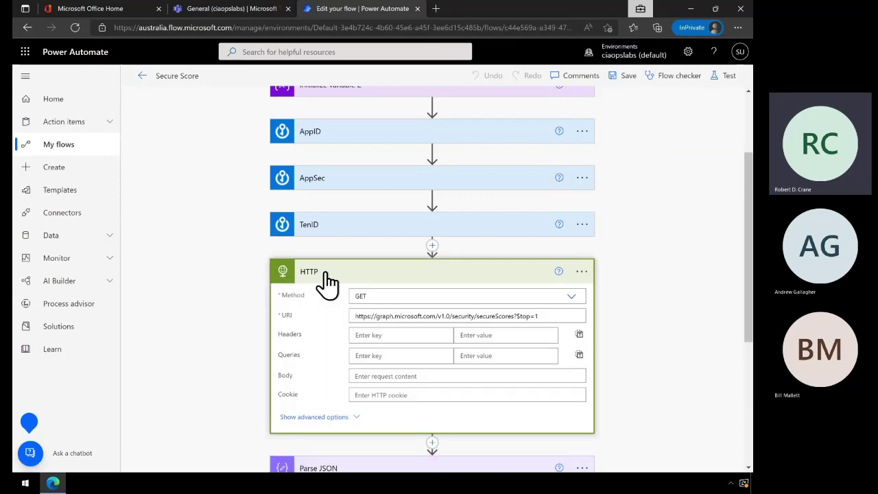
scroll(227, 299, "down", 3)
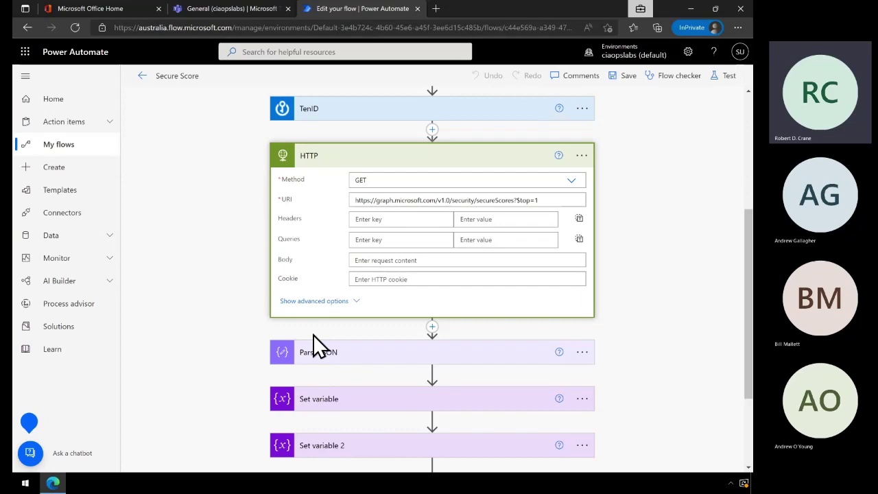
left_click(308, 302)
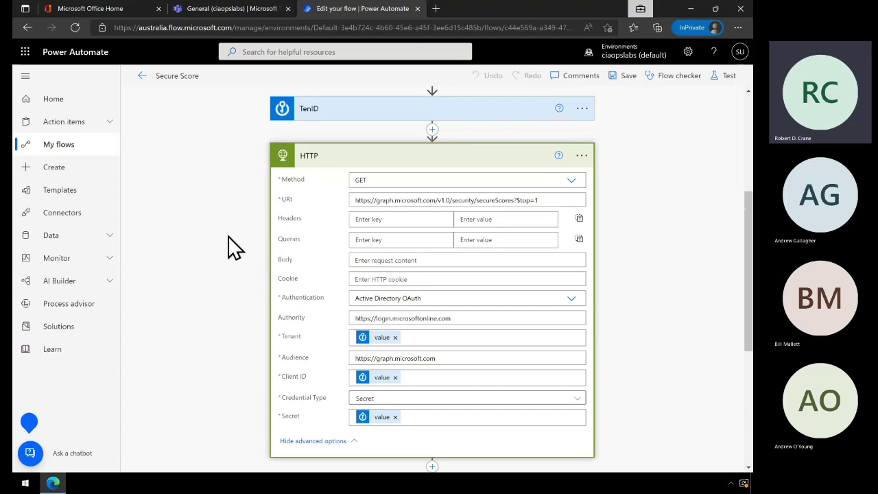
scroll(233, 247, "down", 2)
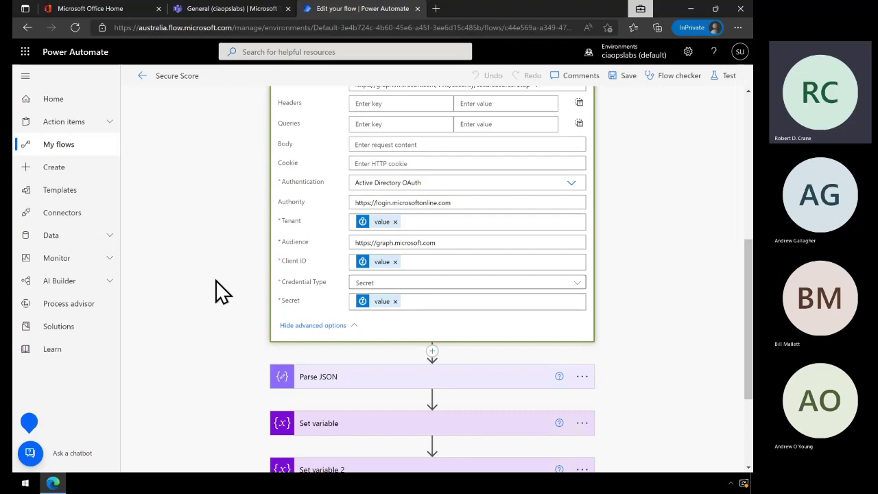
Expand the AppID, AppSec and TenID actions and review their secret names against the HTTP action's authentication fields
scroll(218, 292, "up", 5)
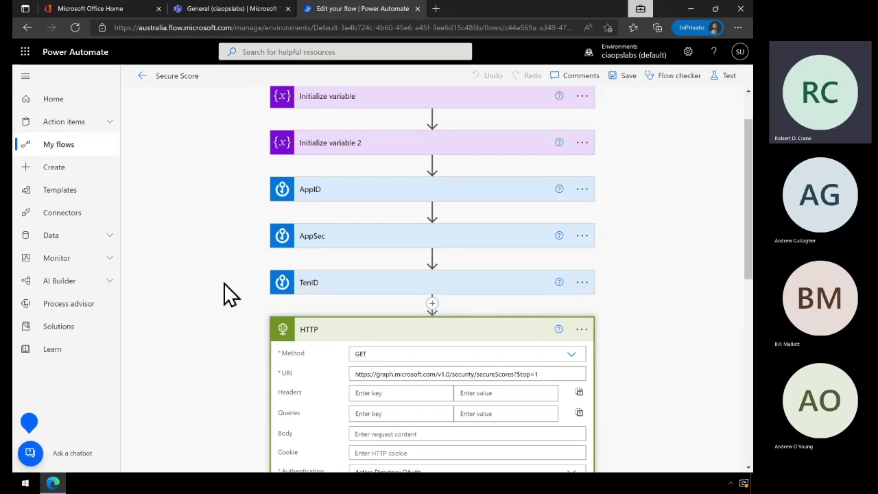
left_click(349, 201)
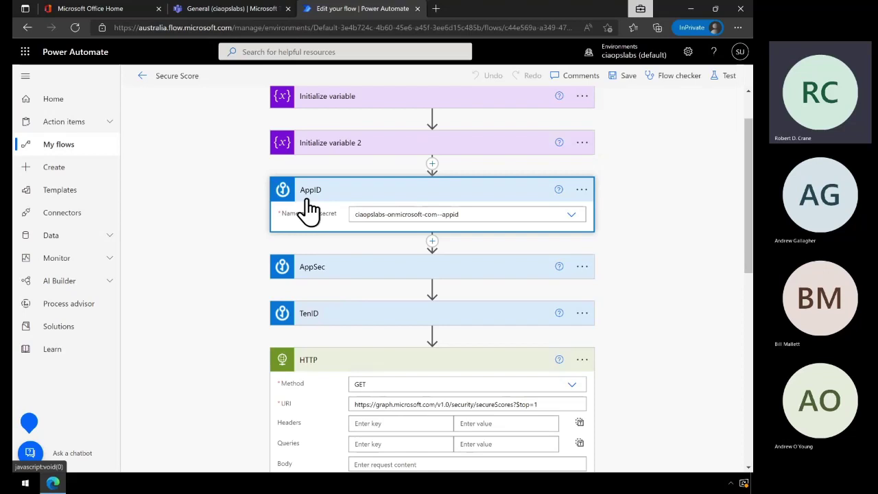
left_click(312, 278)
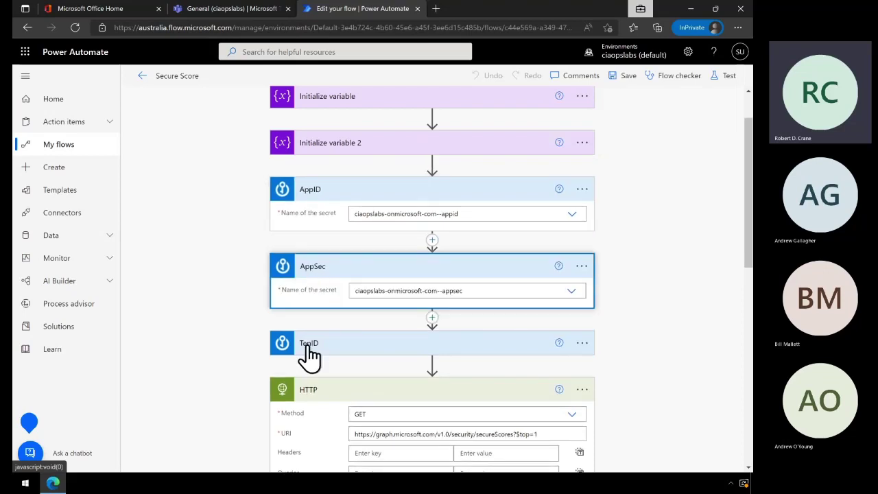
left_click(308, 353)
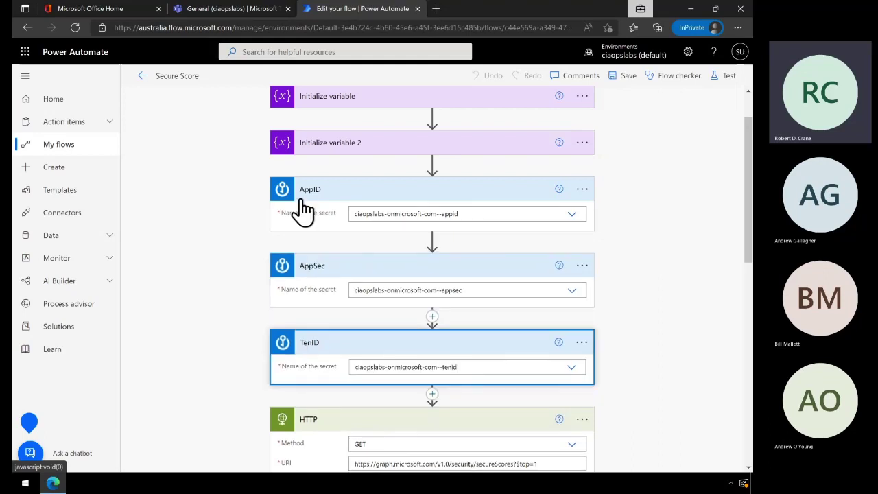
scroll(245, 328, "down", 3)
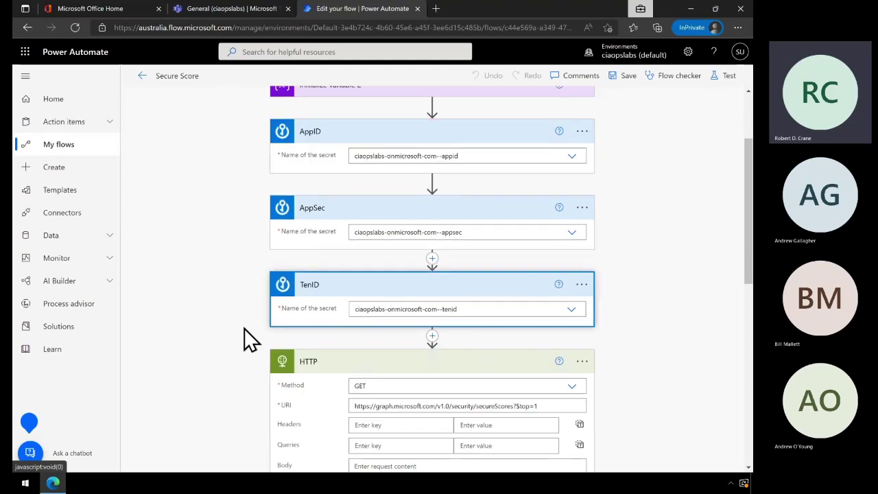
scroll(244, 327, "down", 2)
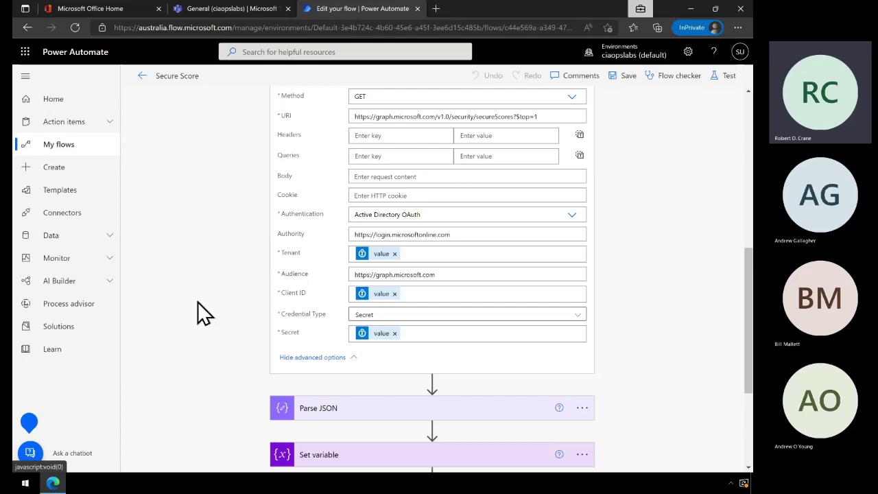
Expand the Parse JSON action and examine its content and schema
scroll(198, 302, "down", 3)
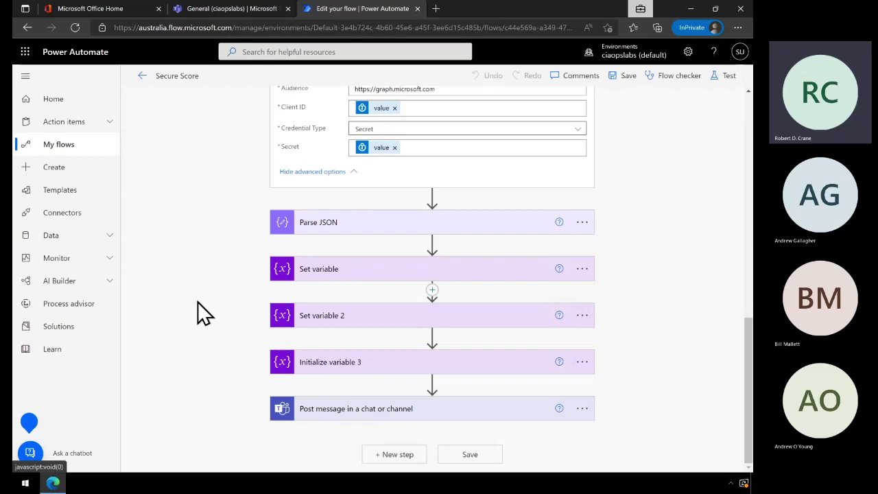
left_click(340, 236)
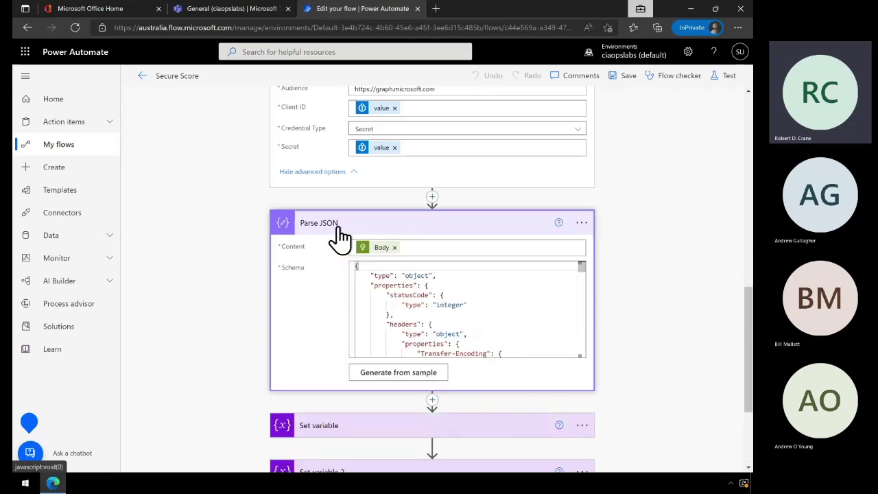
scroll(399, 308, "down", 5)
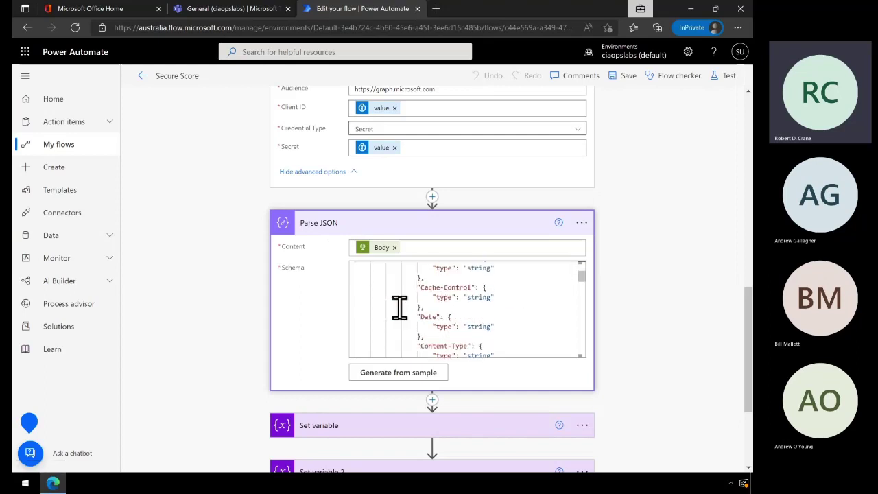
scroll(399, 308, "down", 5)
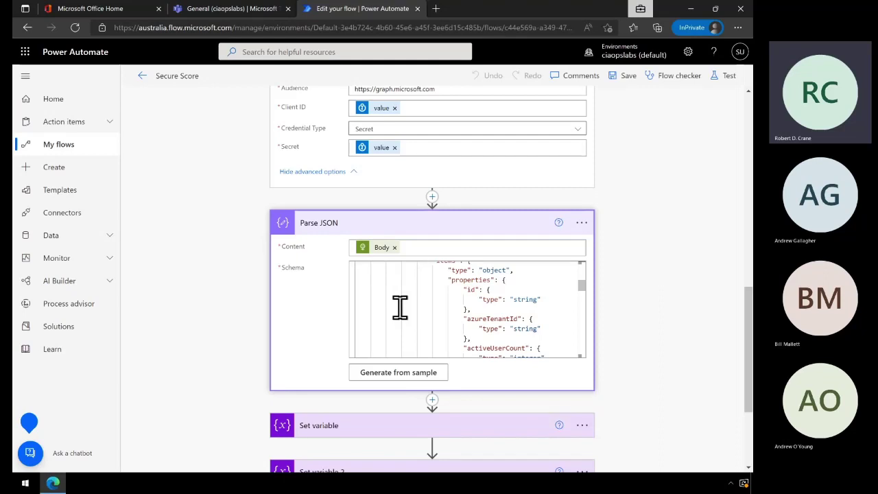
scroll(400, 308, "down", 5)
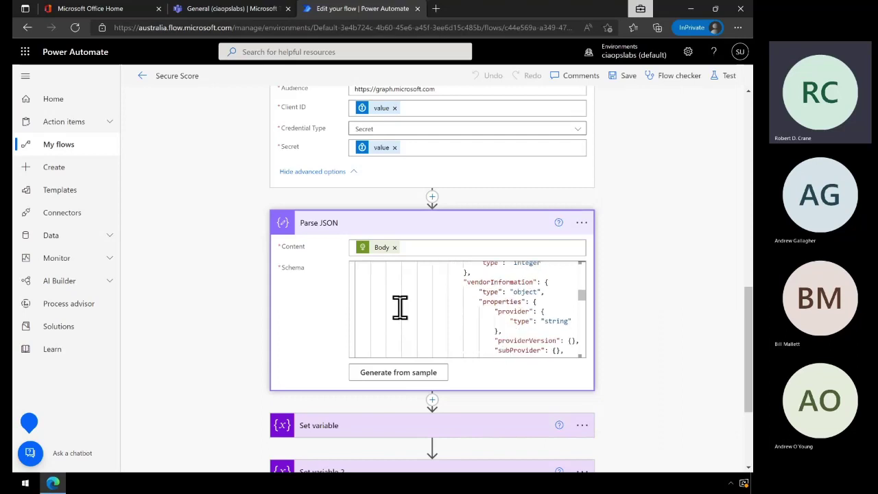
scroll(398, 312, "down", 5)
scroll(397, 316, "down", 10)
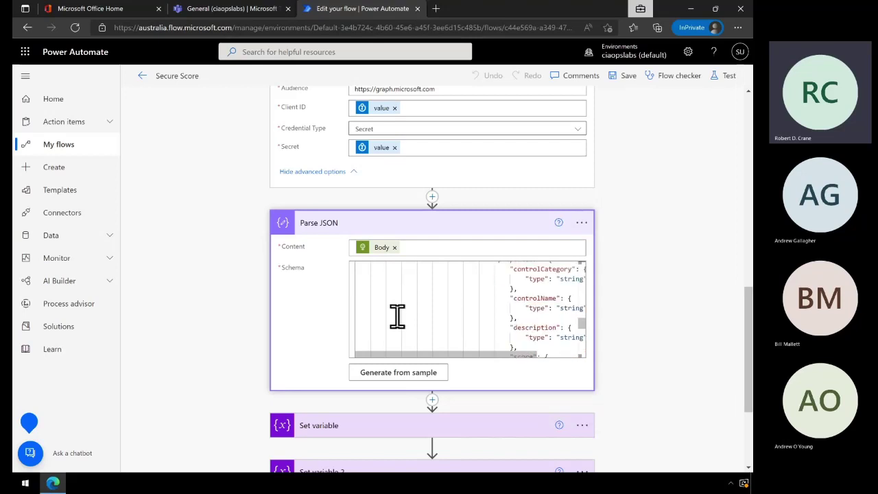
scroll(610, 348, "down", 3)
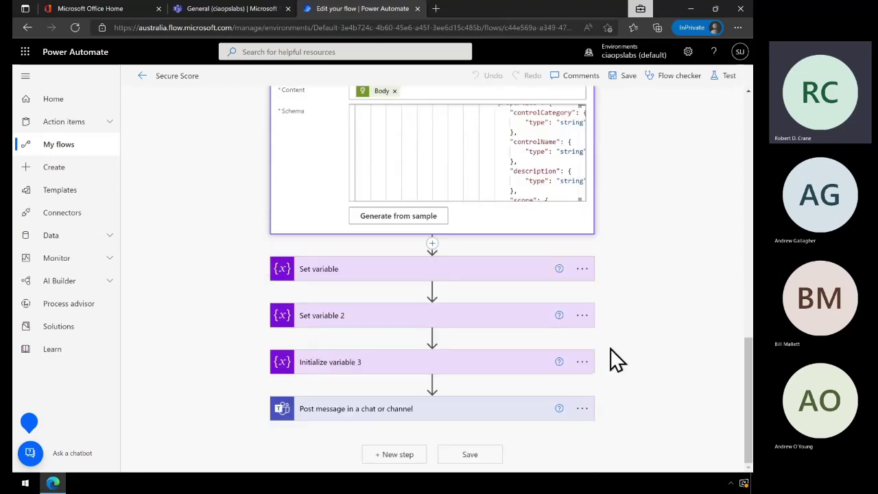
Expand the Set variable and Set variable 2 actions and review their names and values
left_click(345, 273)
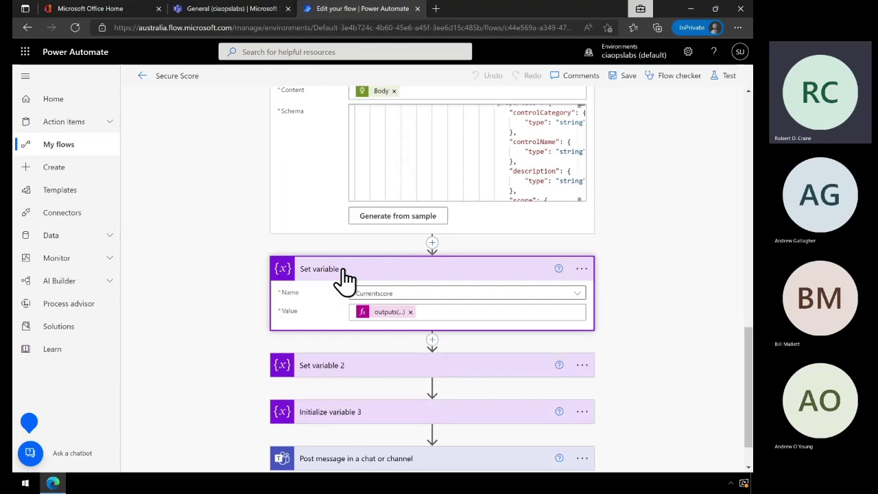
left_click(320, 374)
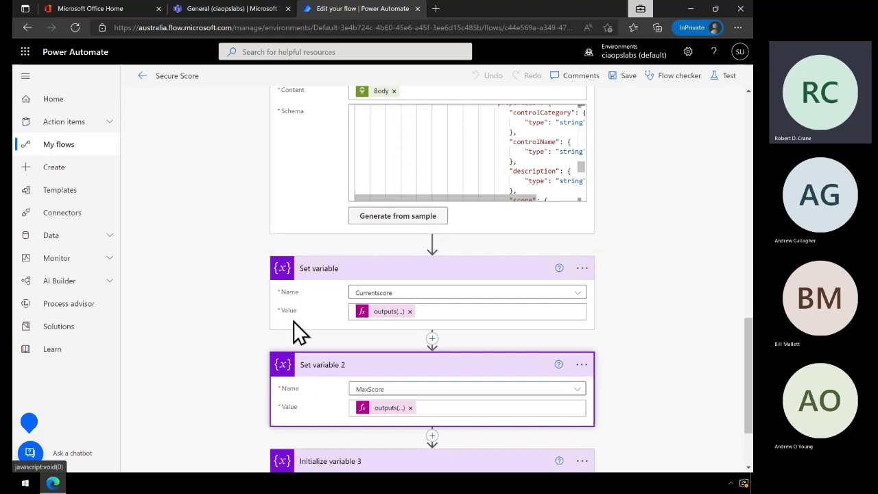
scroll(196, 284, "down", 2)
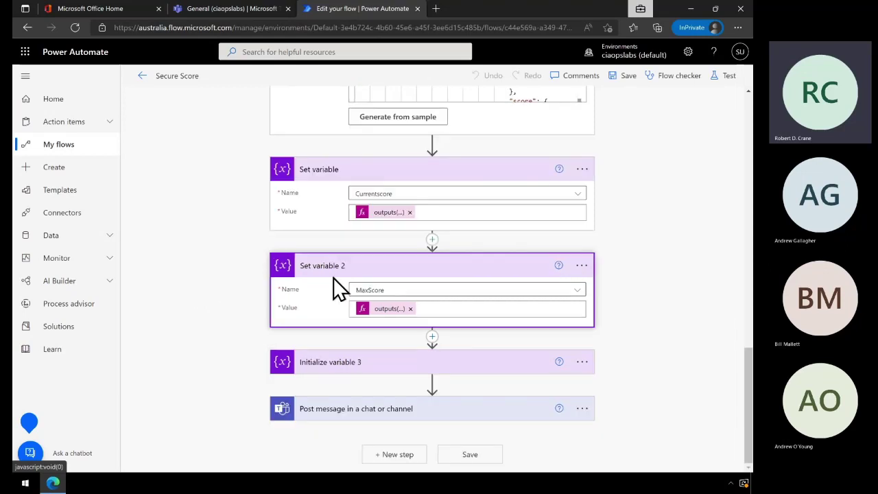
Expand the Initialize variable 3 action and examine the formatNumber expression in its value
left_click(279, 357)
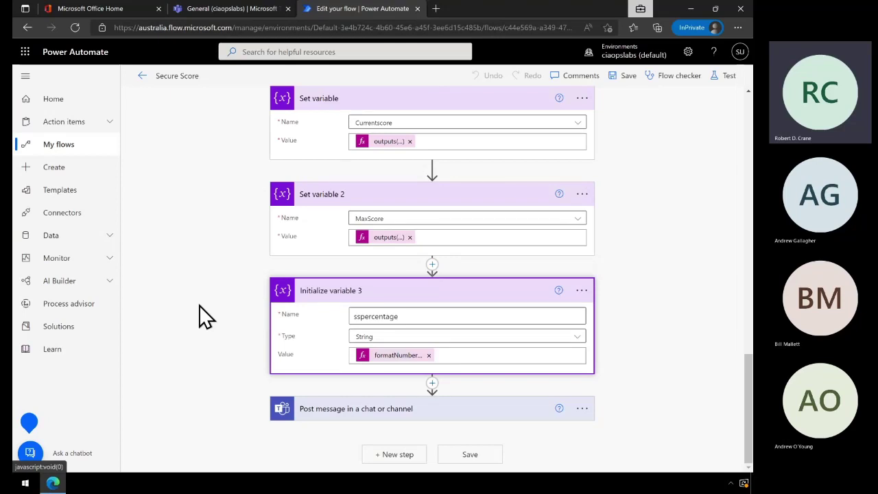
left_click(397, 355)
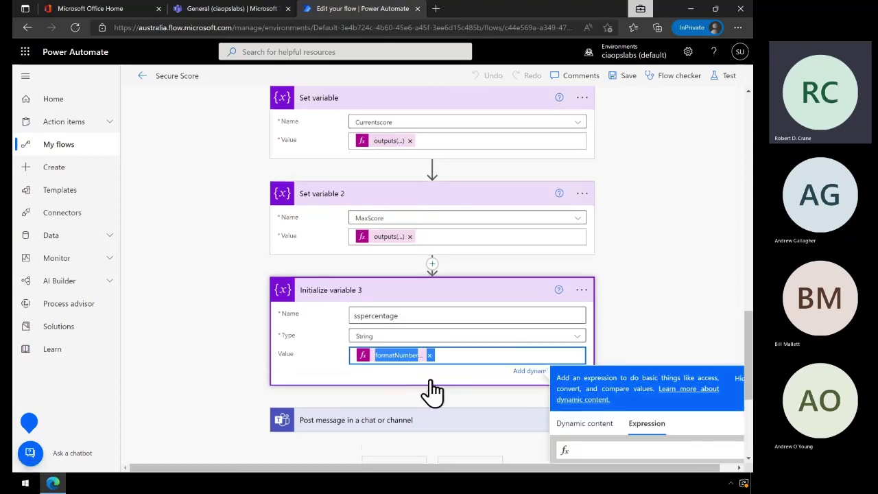
scroll(624, 404, "down", 3)
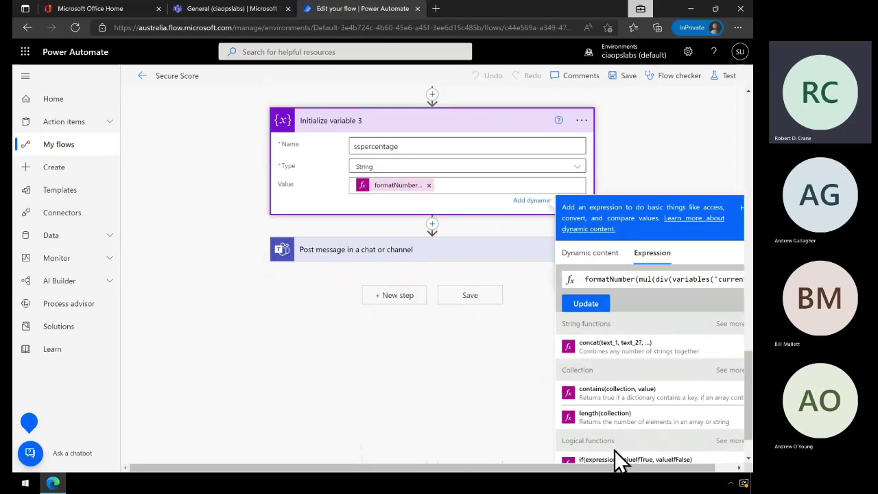
scroll(602, 471, "right", 1)
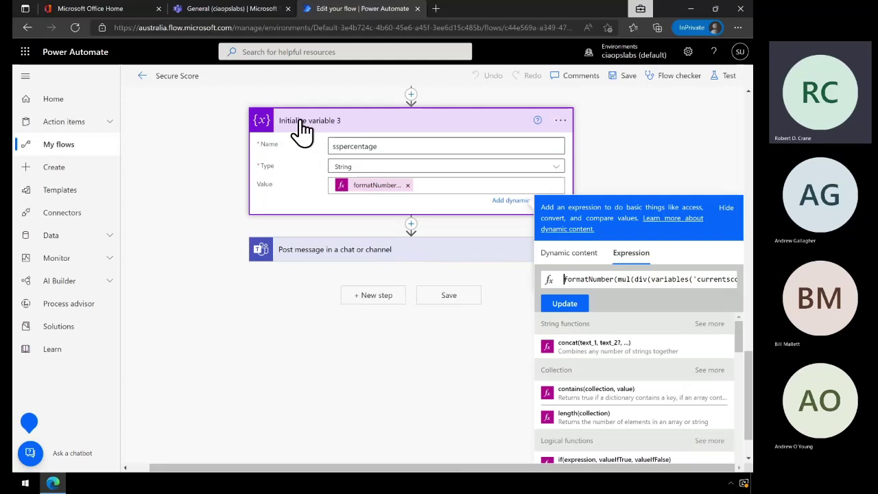
Expand the Post message in a chat or channel action to review its message, and switch to the General channel in Microsoft Teams
left_click(315, 253)
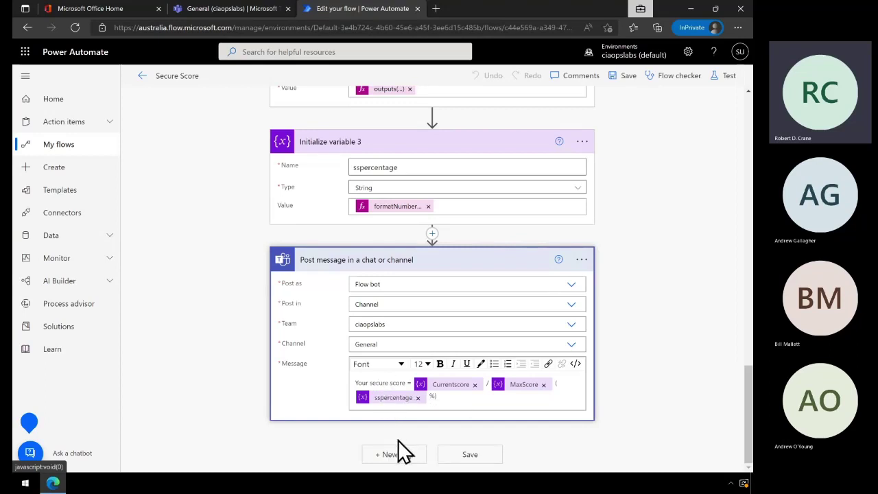
left_click(227, 10)
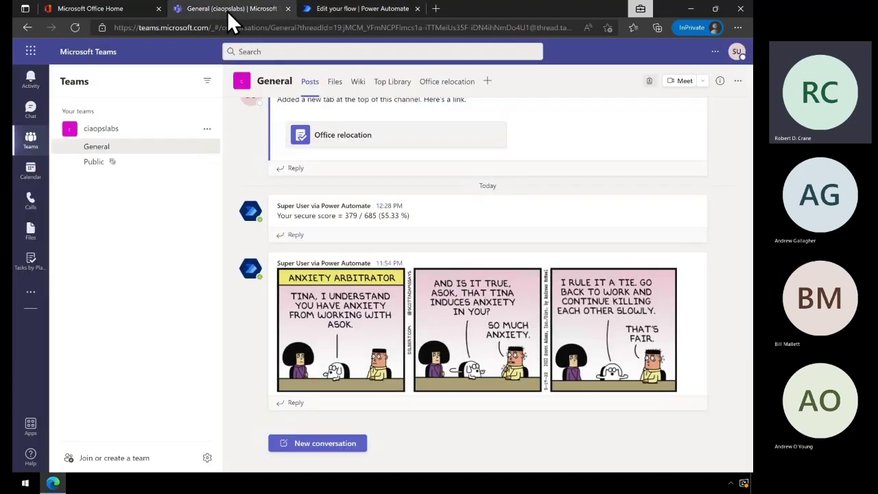
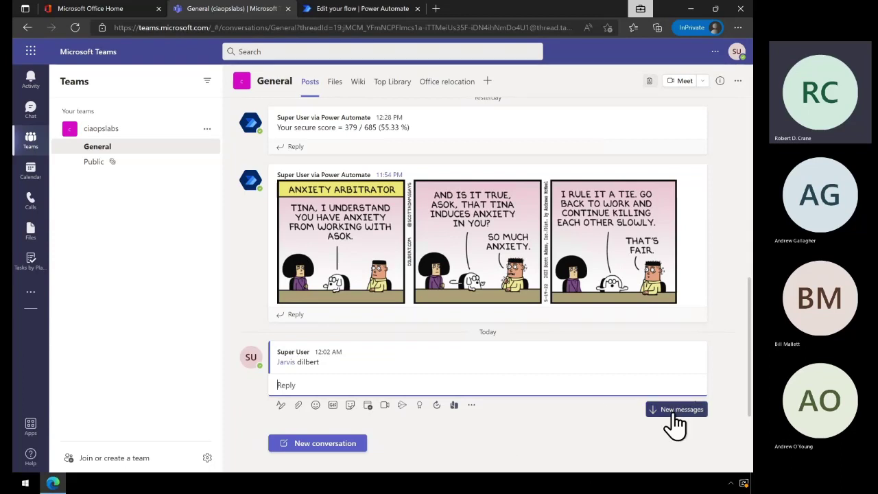
Show the newest posts in the Teams General channel and switch back to the Secure Score flow in Power Automate
left_click(672, 411)
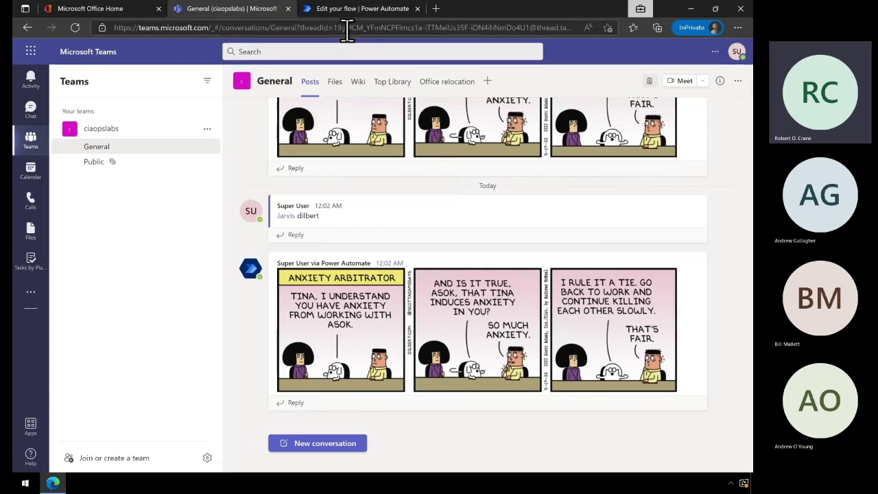
left_click(349, 9)
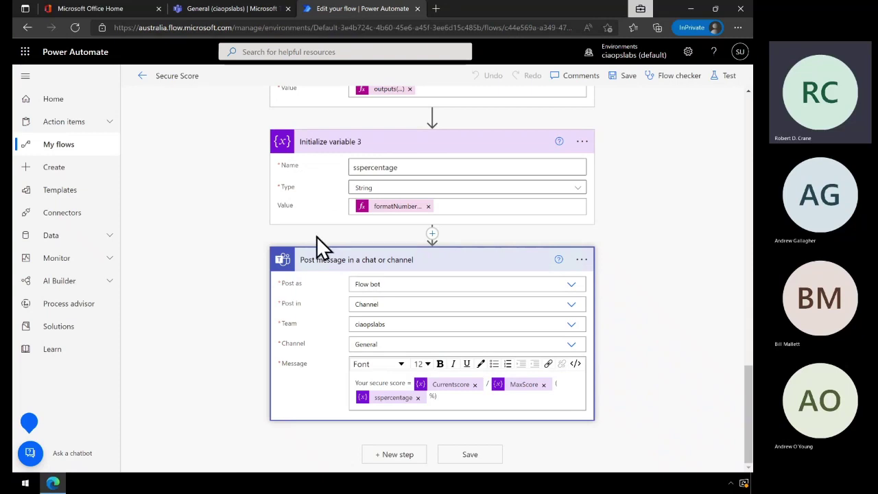
Review the Secure Score flow's Parse JSON schema, HTTP request settings, formatNumber expression and Teams message
scroll(315, 242, "up", 6)
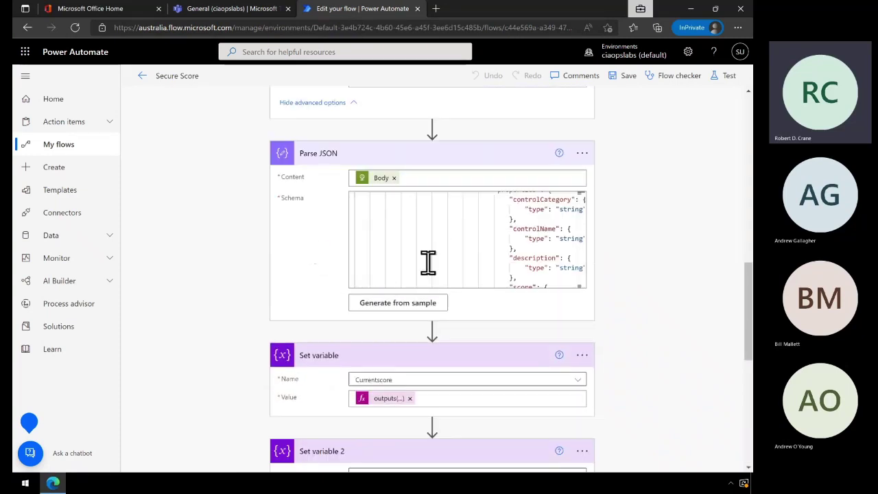
scroll(430, 263, "up", 5)
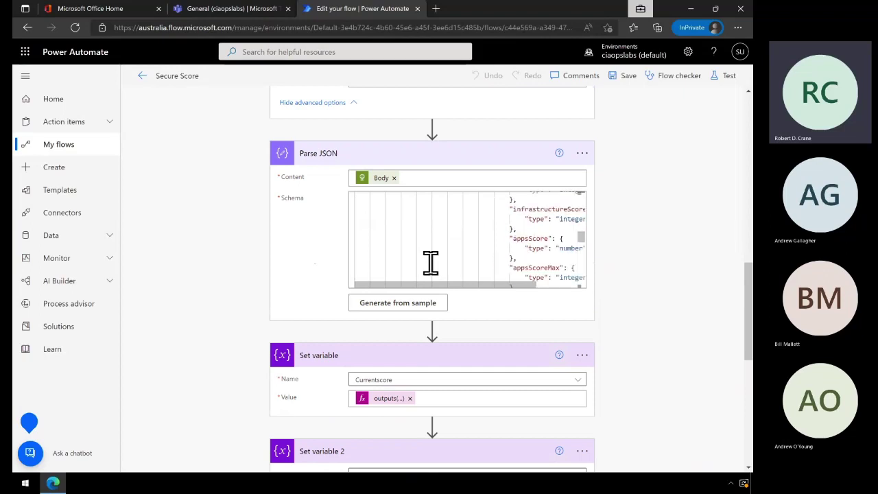
scroll(457, 243, "up", 5)
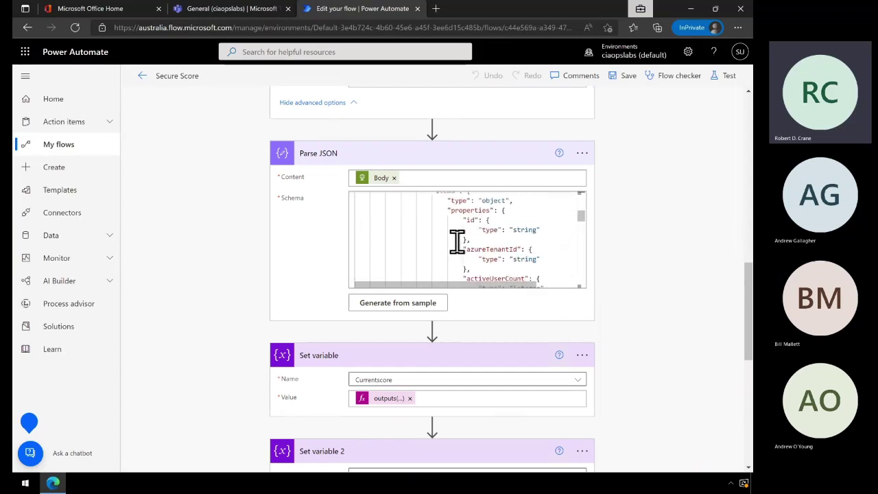
scroll(455, 243, "up", 6)
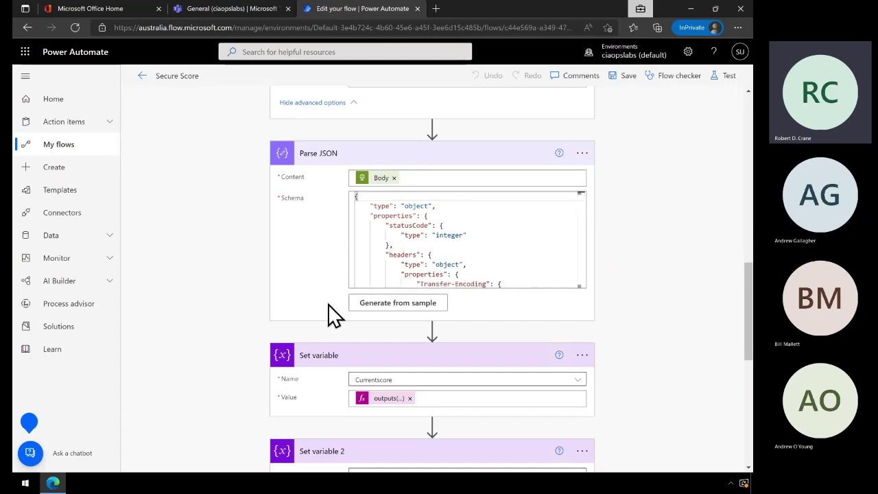
scroll(328, 304, "up", 5)
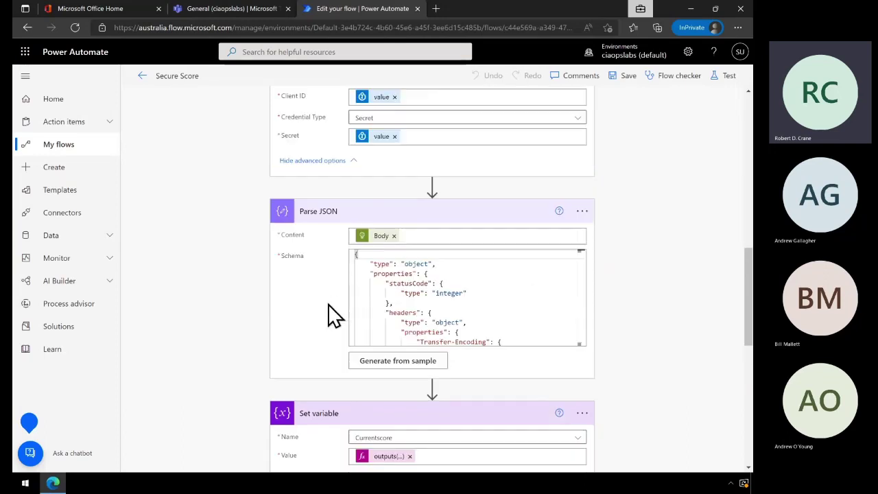
scroll(343, 216, "up", 3)
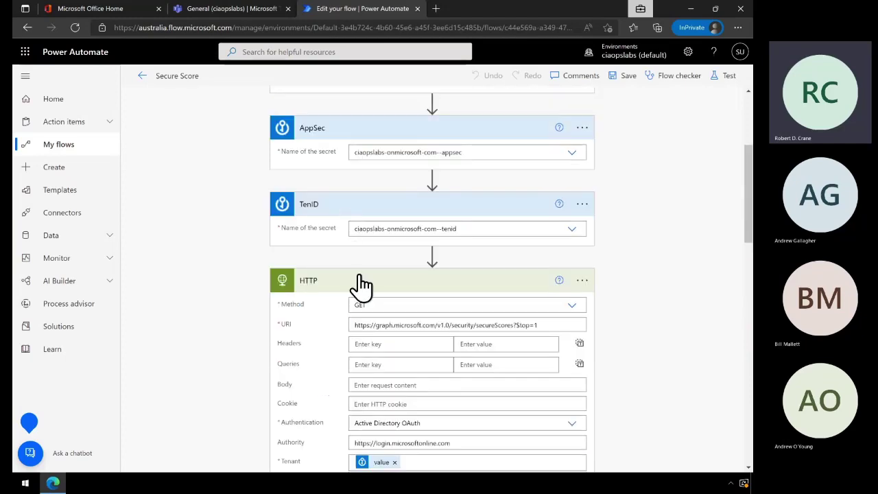
scroll(367, 324, "down", 13)
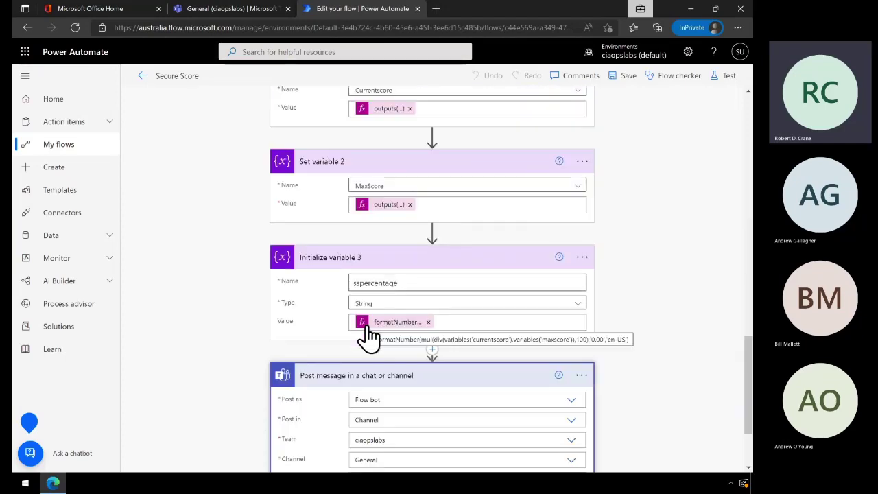
scroll(368, 336, "down", 2)
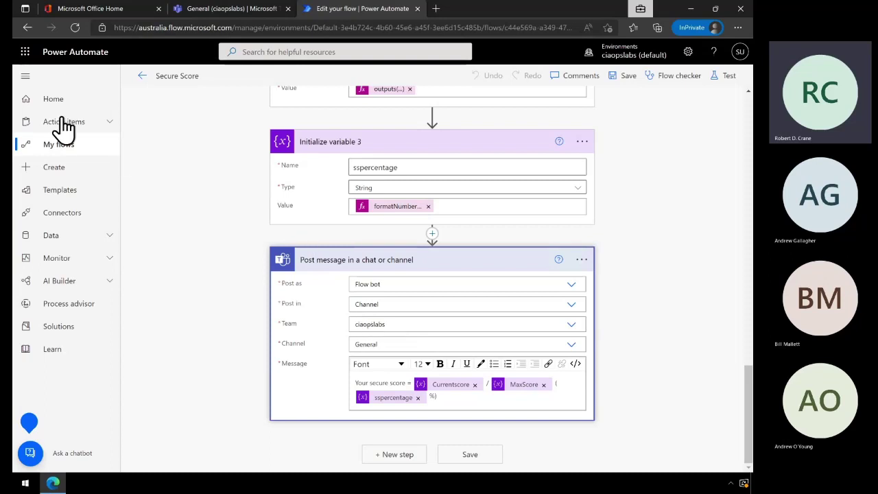
Leave the Secure Score flow and open the Dilbert flow for editing from the list of flows
left_click(143, 77)
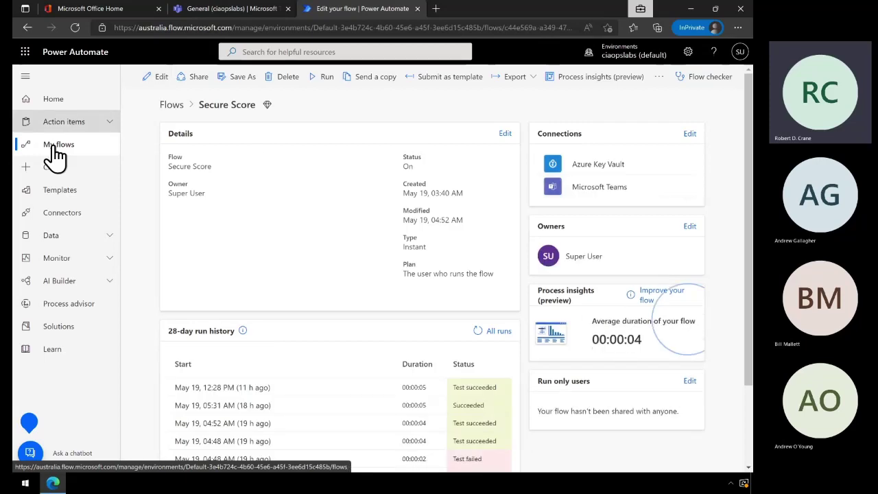
left_click(55, 147)
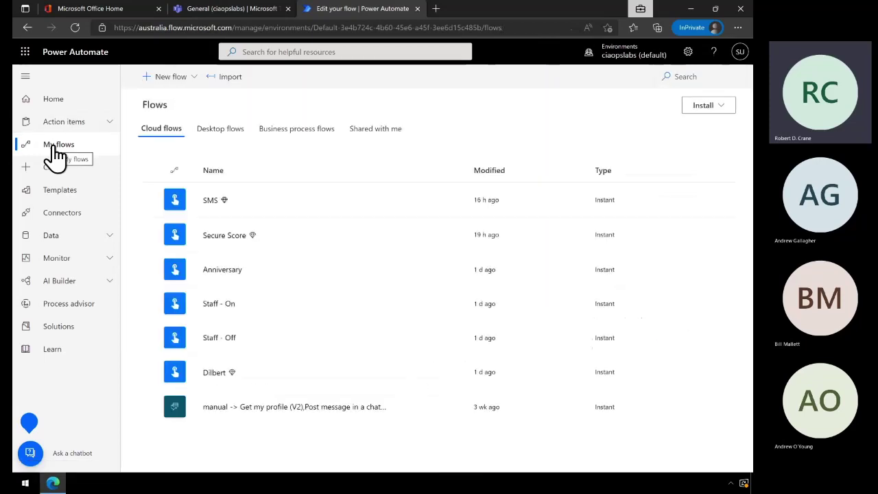
left_click(219, 373)
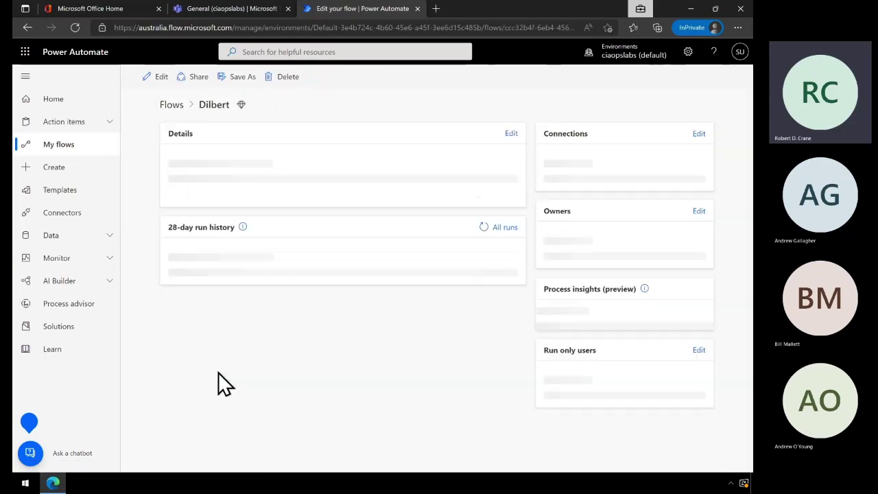
left_click(160, 79)
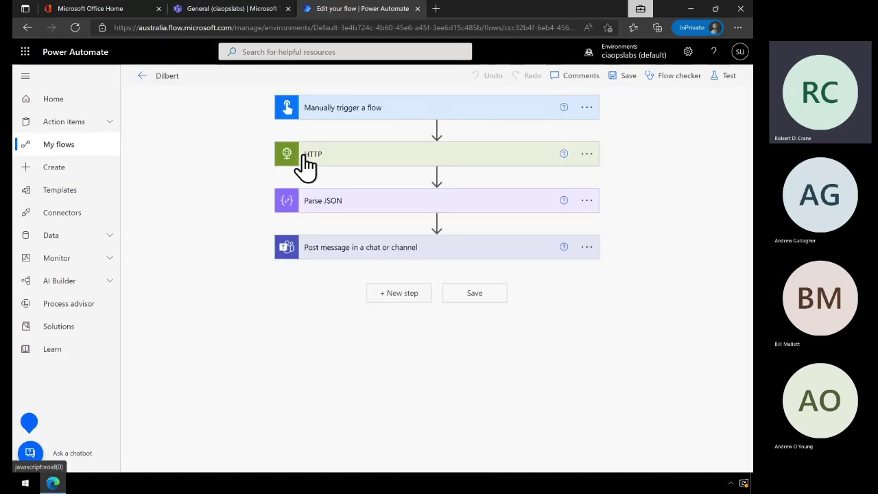
Expand the Dilbert flow's HTTP and Parse JSON actions, compare the request URI with the schema, and return to the list of flows
left_click(307, 157)
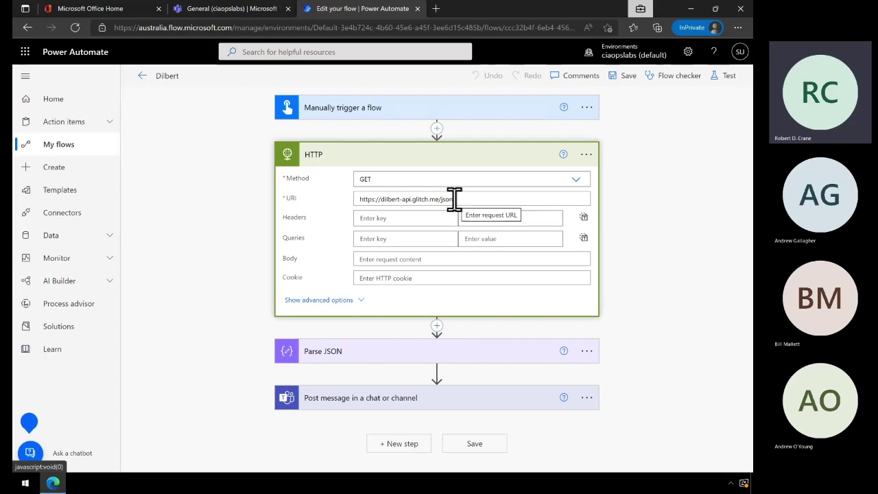
left_click(334, 358)
scroll(196, 326, "down", 2)
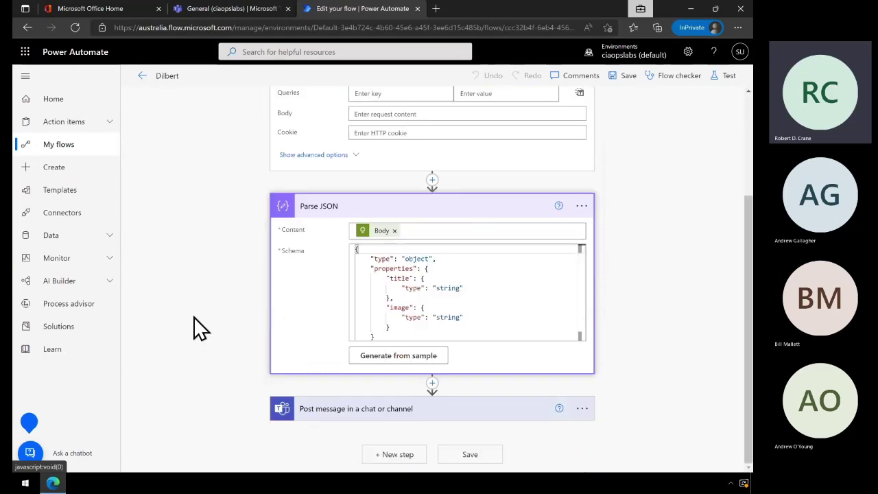
scroll(199, 328, "up", 2)
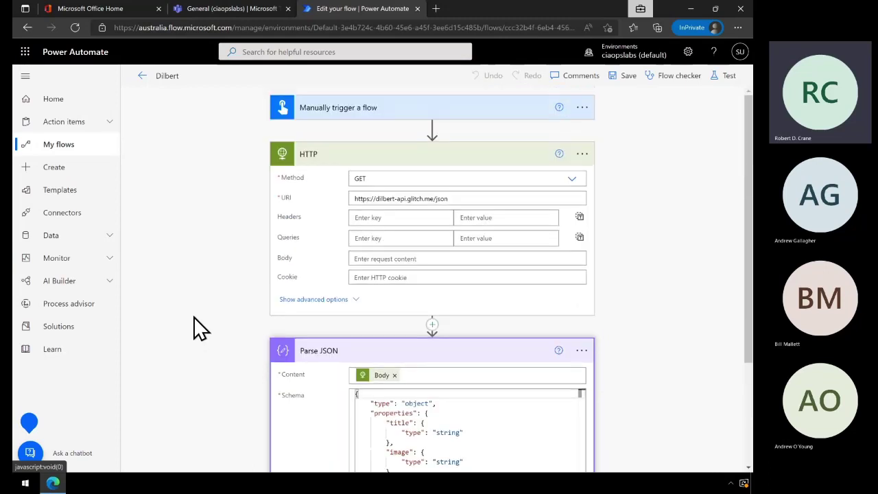
left_click(142, 77)
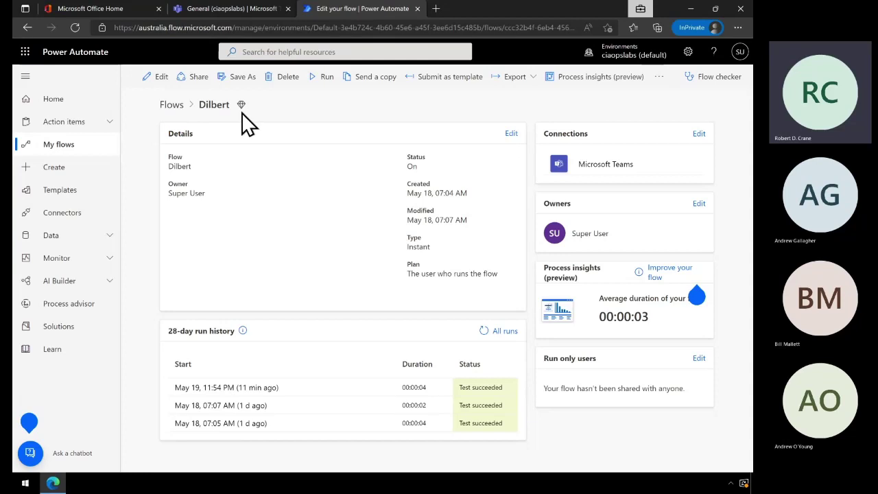
left_click(60, 151)
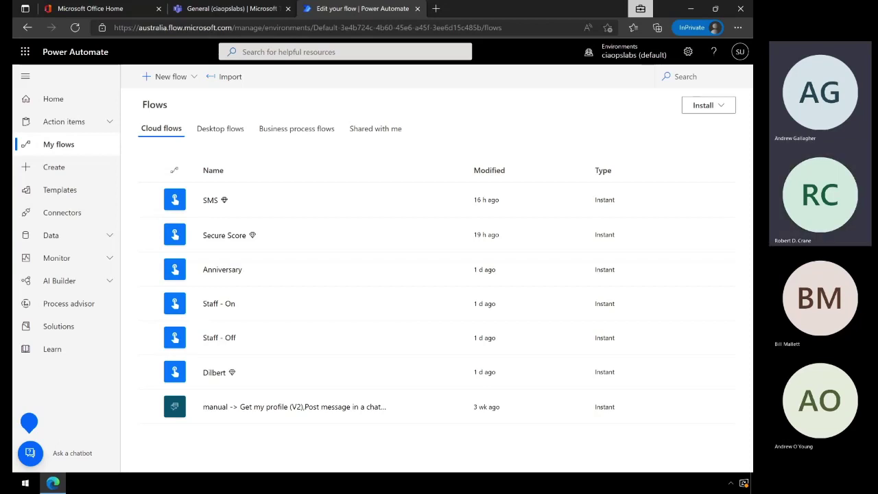
Open the SMS flow for editing, check its HTTP action, and return to the list of flows
left_click(206, 200)
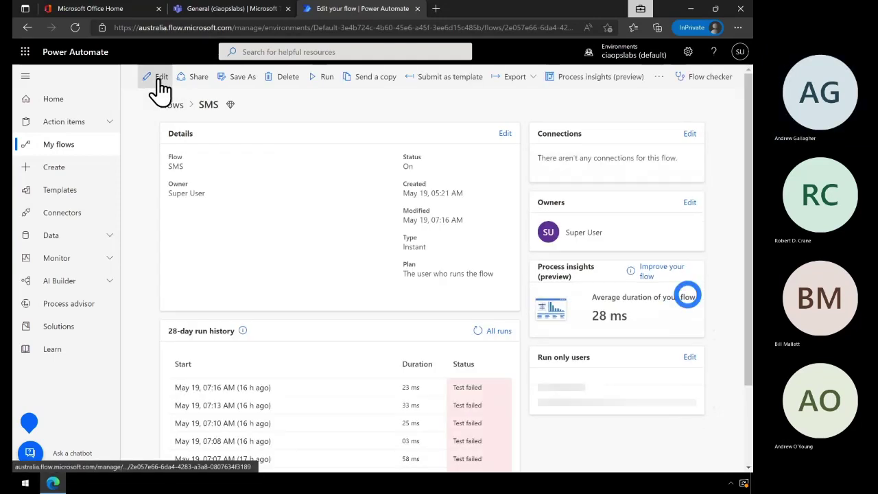
left_click(159, 78)
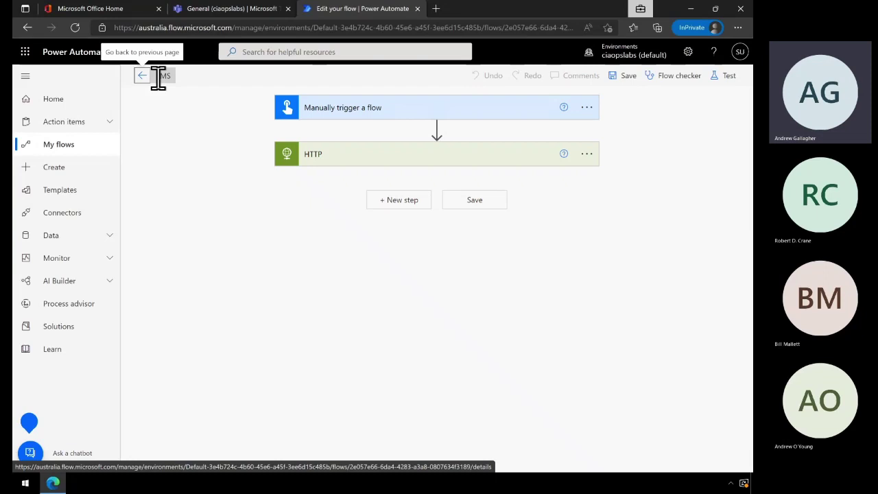
left_click(336, 165)
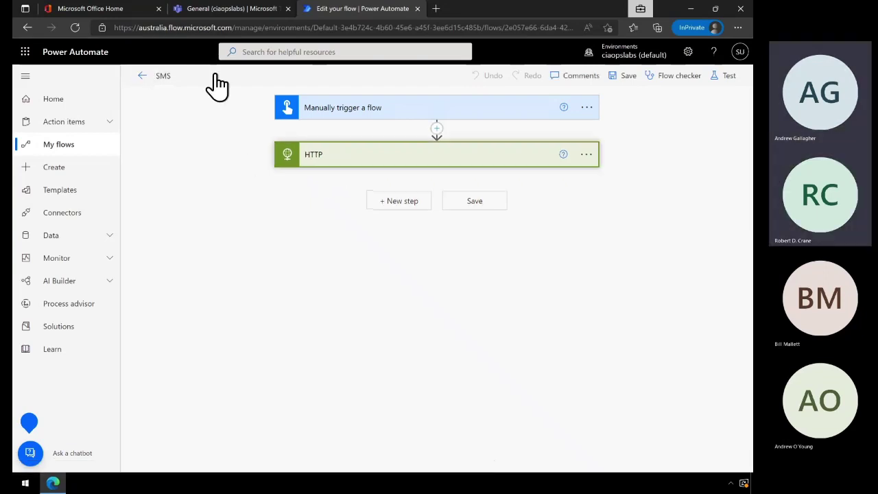
left_click(144, 75)
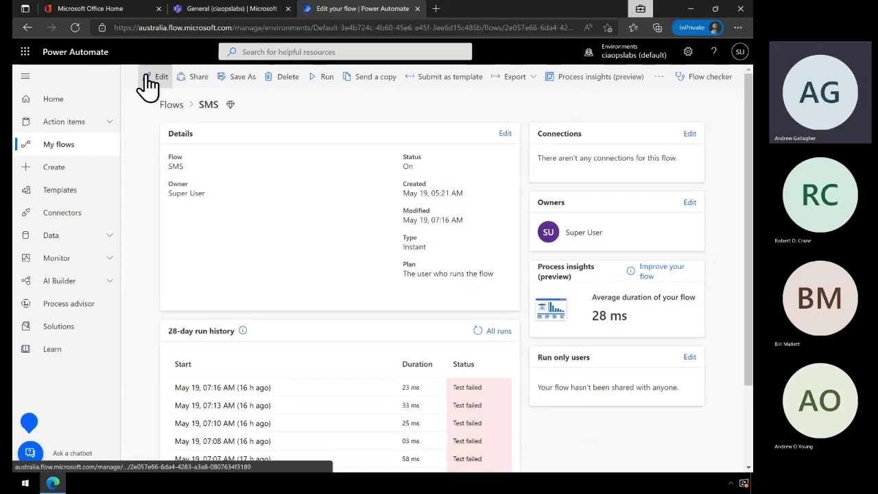
left_click(58, 147)
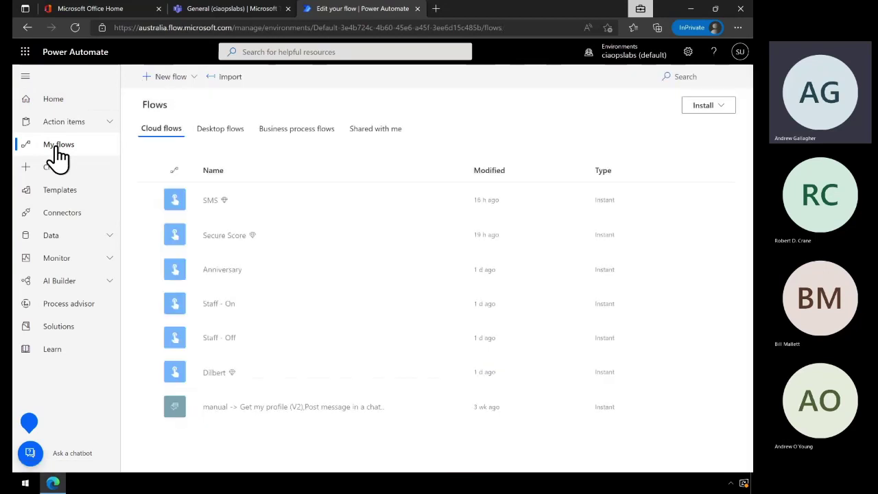
Open the Secure Score flow for editing and bring up the content and schema of its Parse JSON action
left_click(228, 239)
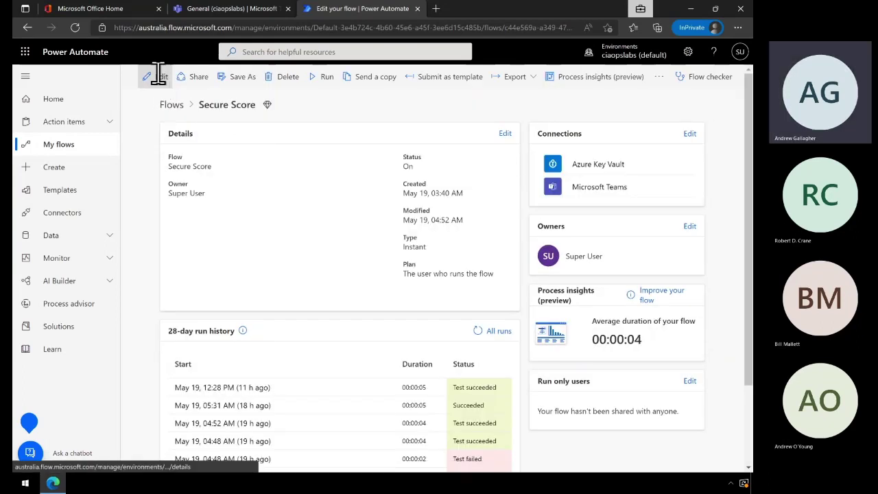
left_click(159, 75)
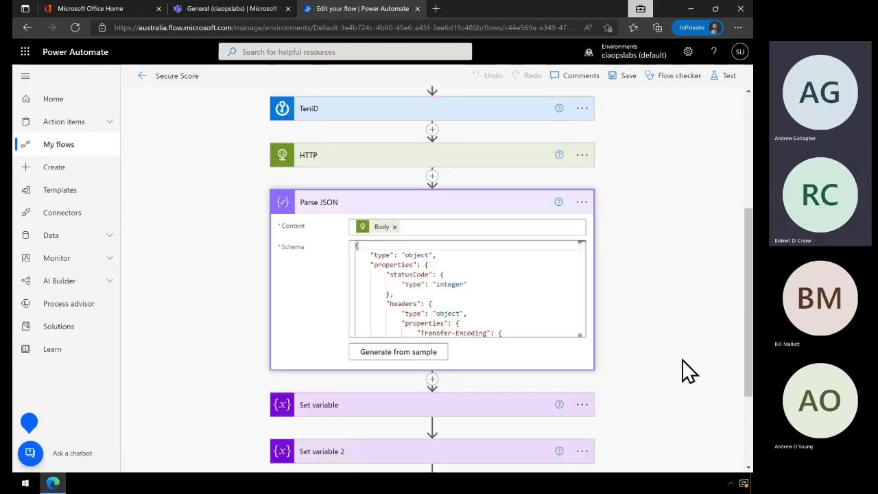
scroll(464, 291, "down", 1)
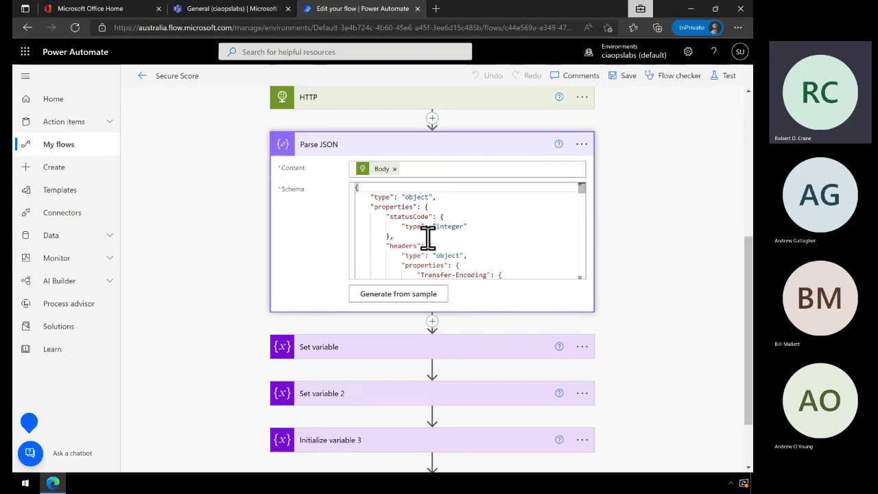
Examine the Parse JSON schema from the response headers through the controlScores properties, and leave the flow editor
scroll(427, 236, "down", 10)
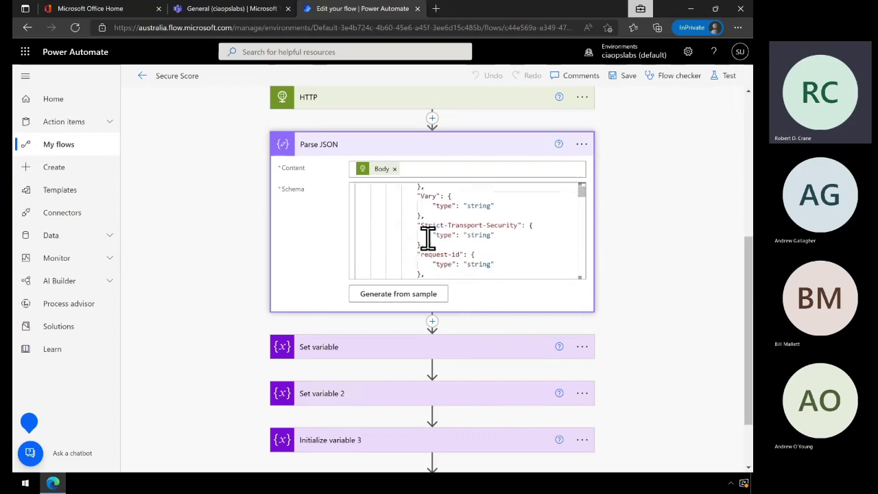
scroll(427, 237, "down", 10)
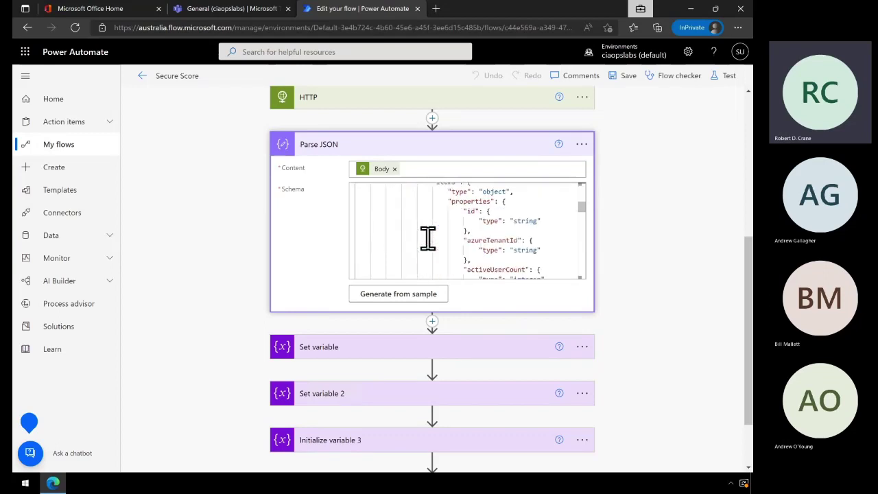
scroll(427, 237, "down", 10)
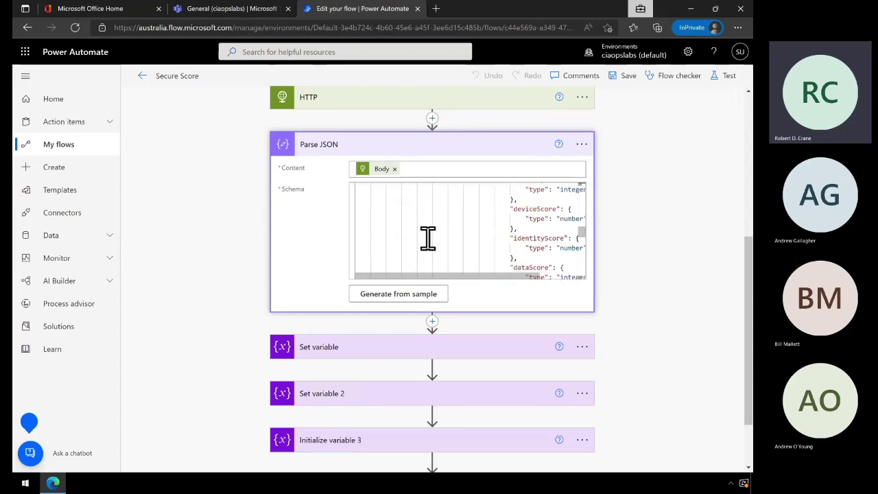
scroll(428, 238, "down", 5)
scroll(428, 238, "down", 5)
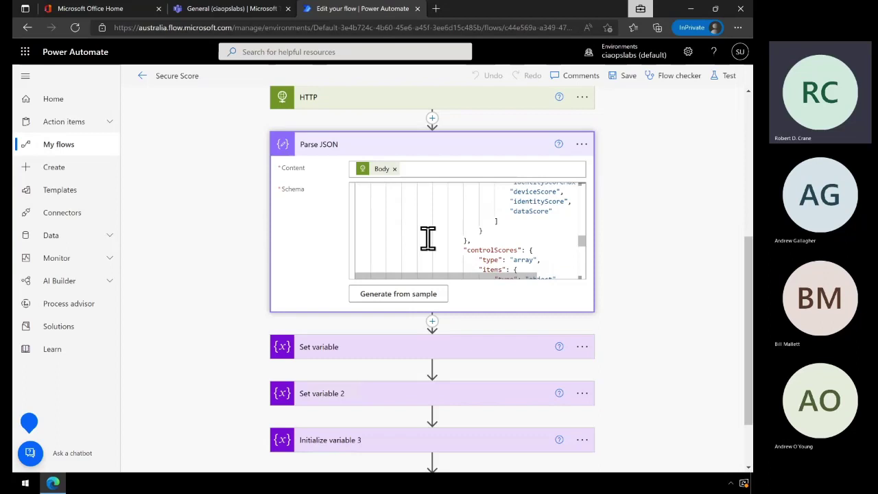
left_click(581, 267)
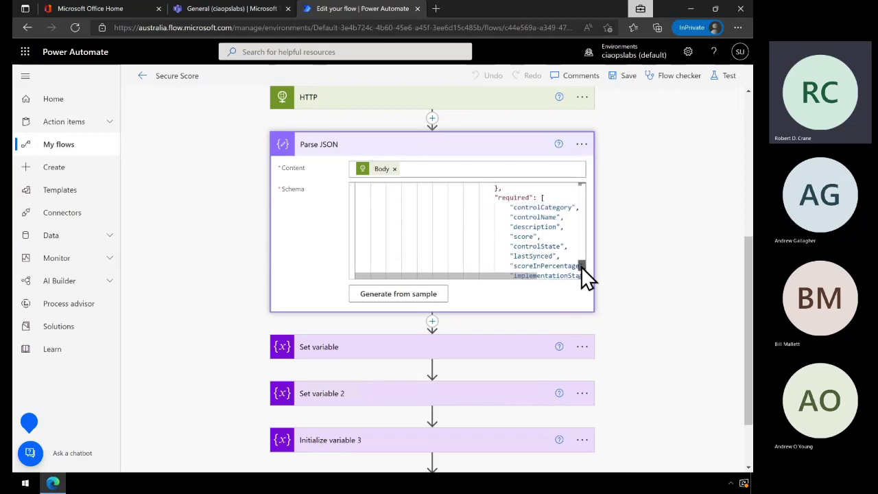
left_click_drag(581, 266, 581, 249)
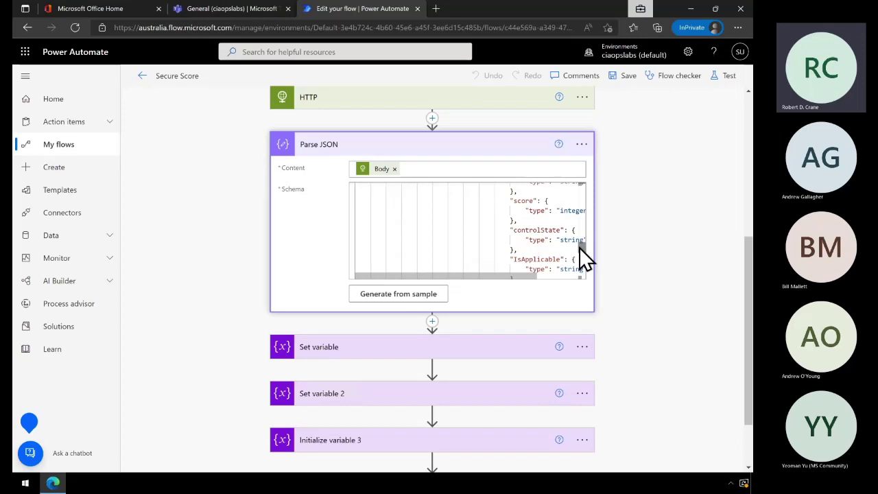
left_click(142, 77)
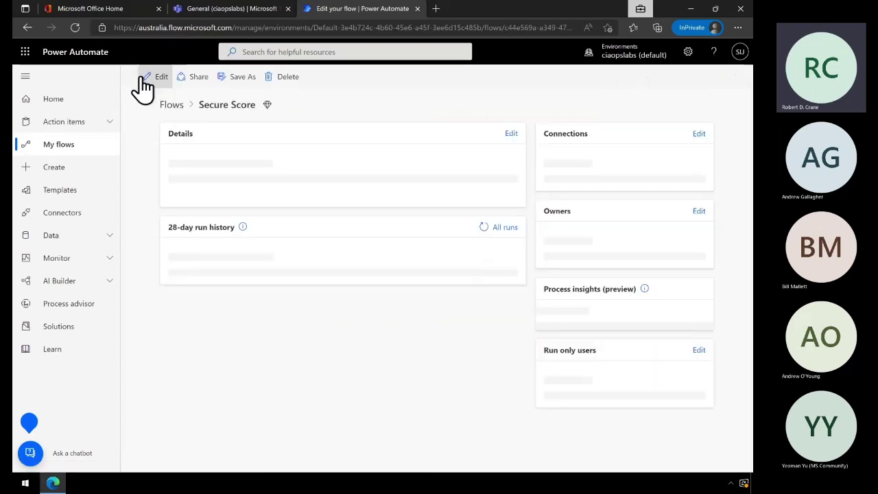
Open the Dilbert flow for editing and expand its HTTP and Parse JSON actions to review the request settings and schema
left_click(59, 146)
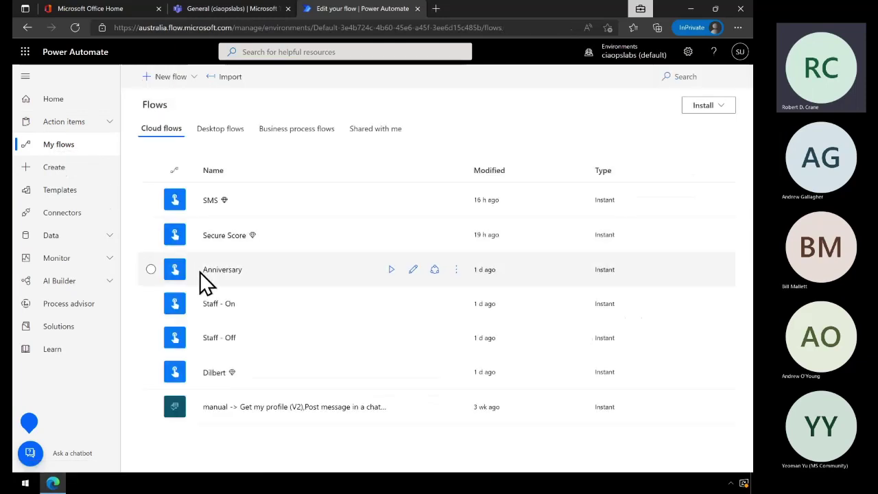
left_click(222, 376)
left_click(217, 372)
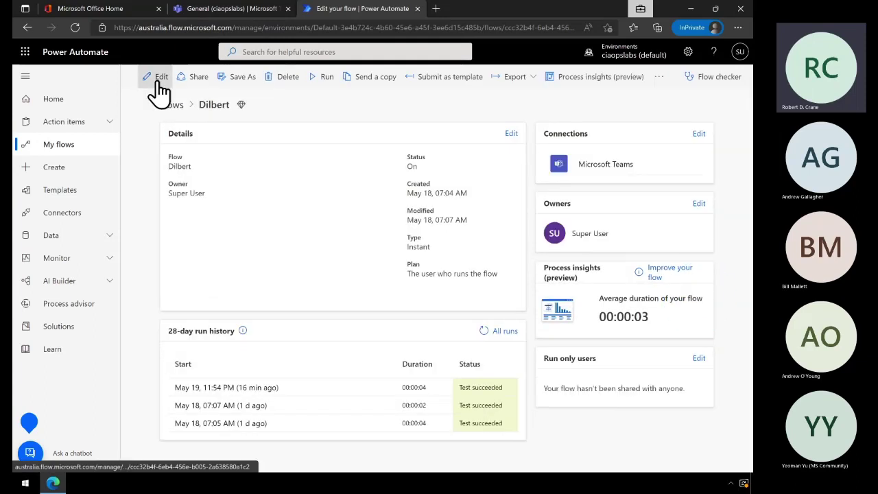
left_click(159, 78)
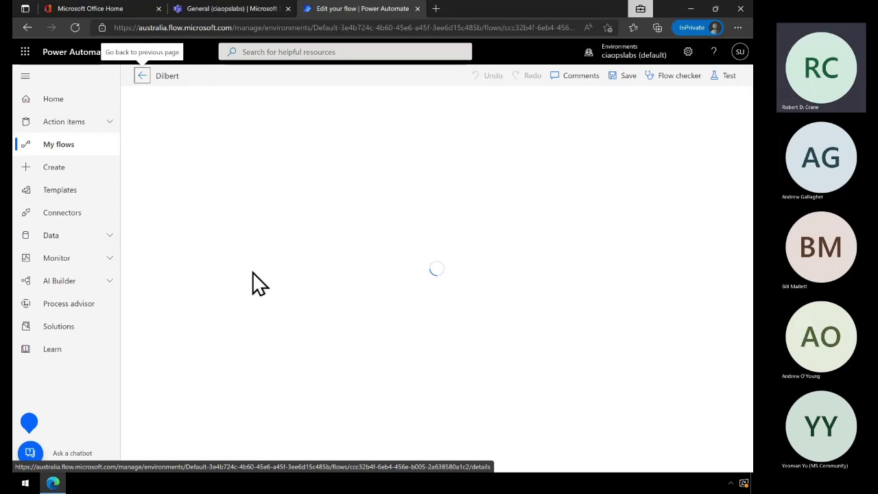
left_click(321, 161)
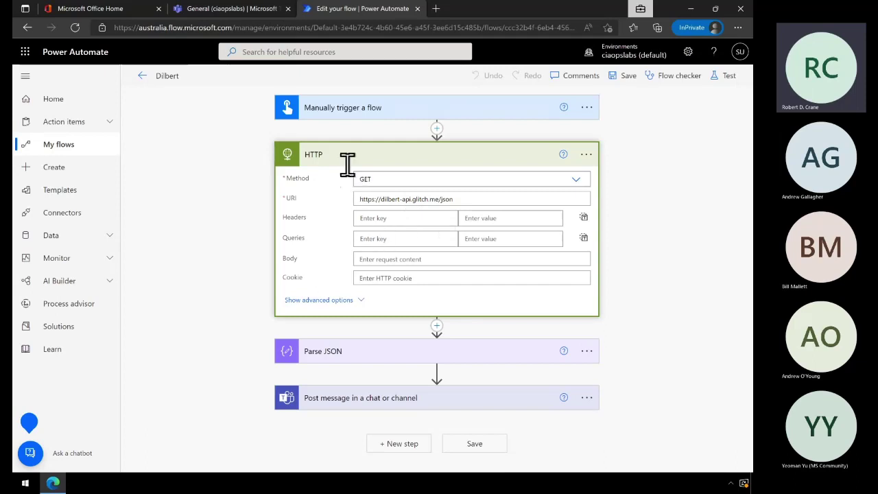
left_click(350, 364)
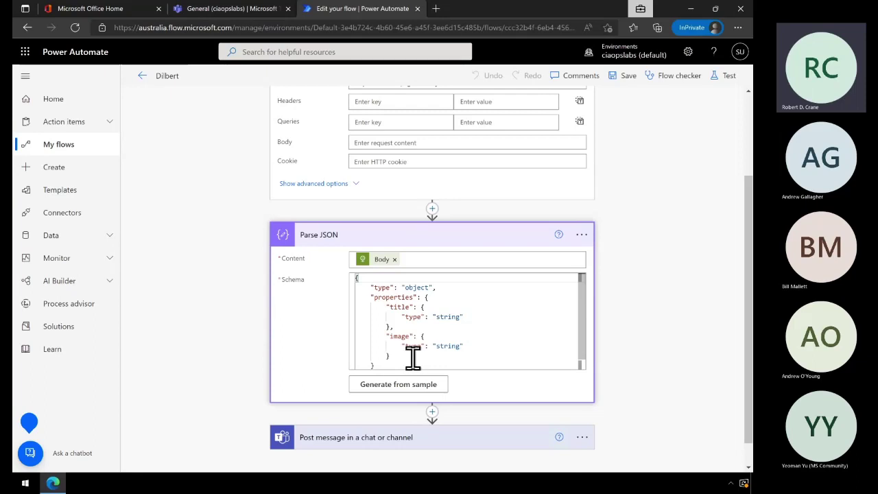
scroll(402, 245, "up", 2)
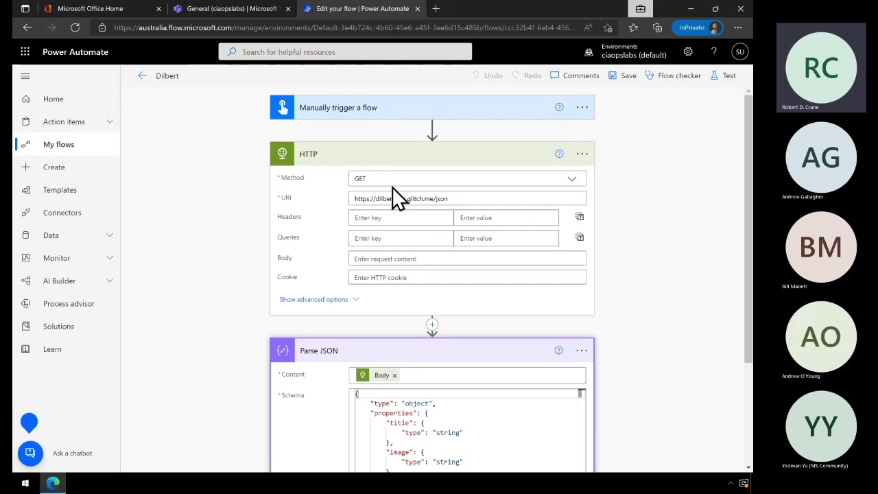
Show the advanced options of the Dilbert flow's HTTP action, check the authentication setting, and return to the list of flows
left_click(322, 300)
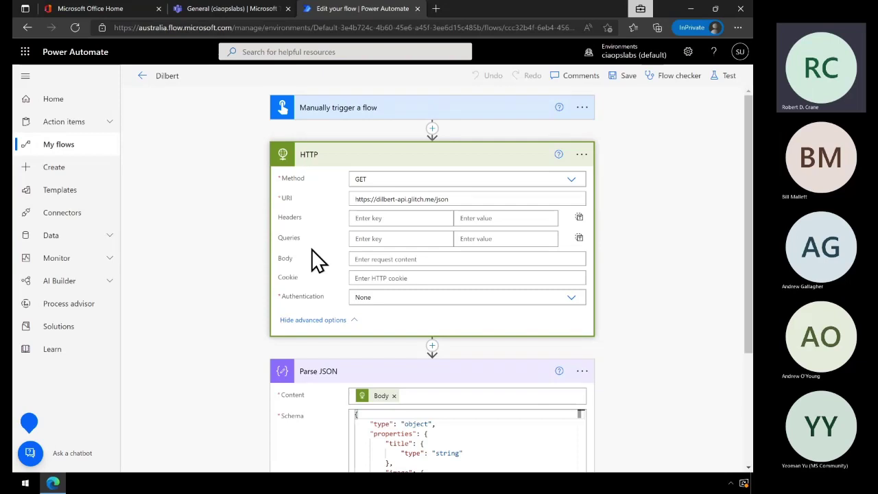
left_click(142, 77)
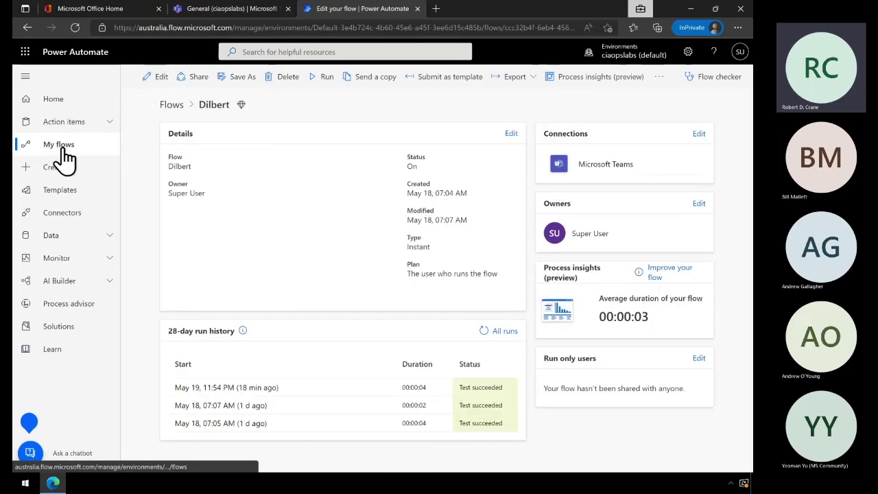
left_click(60, 157)
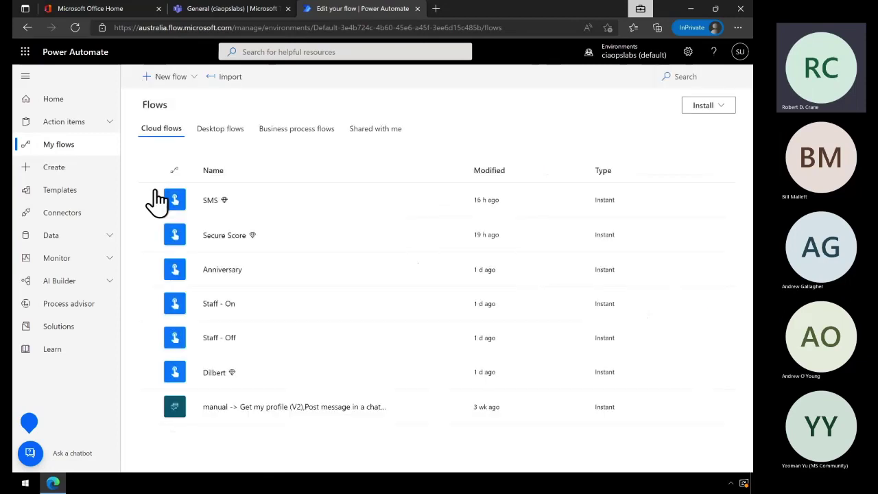